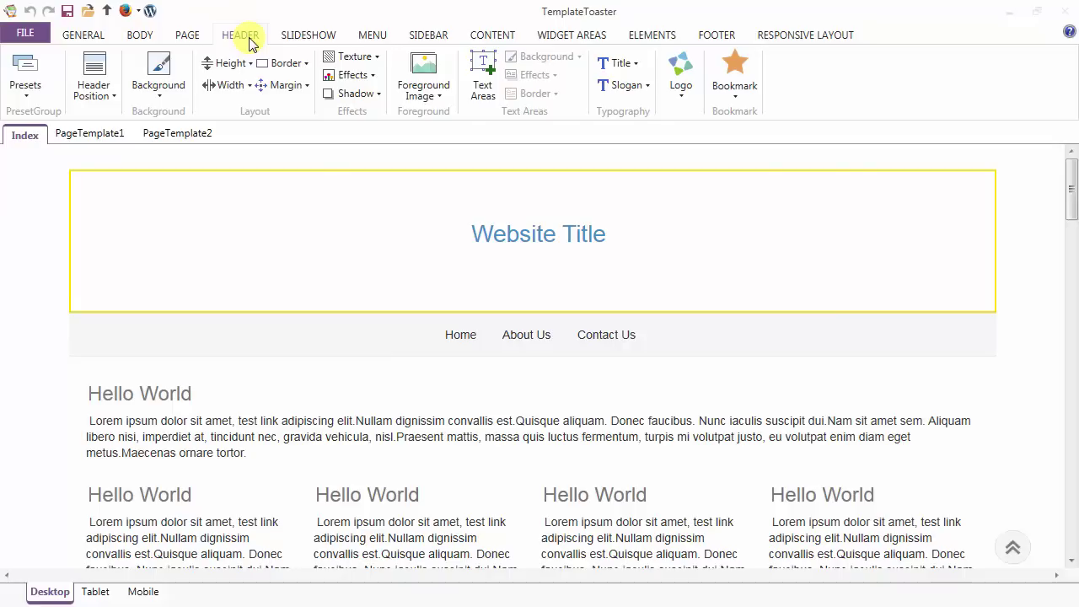
# Browse the header presets without choosing one, then show the Header Position options.
pyautogui.click(20, 87)
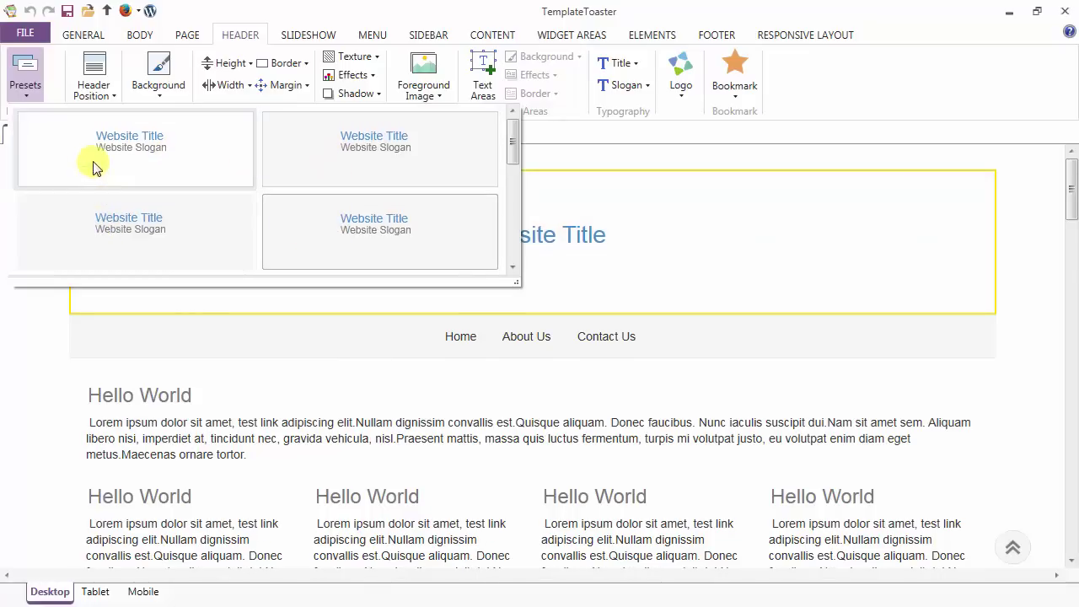
pyautogui.click(26, 89)
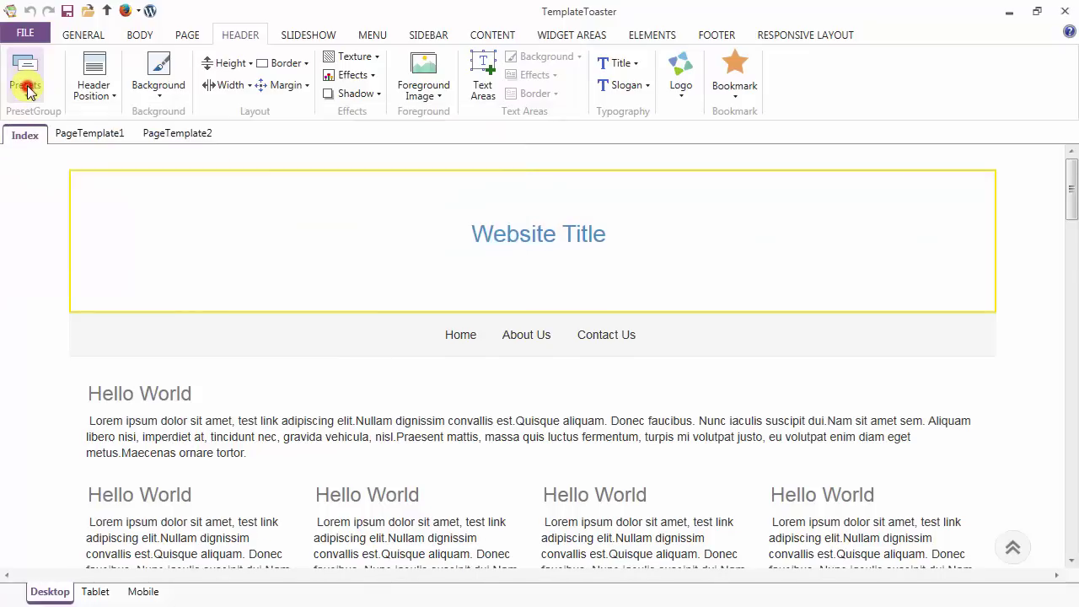
pyautogui.click(96, 83)
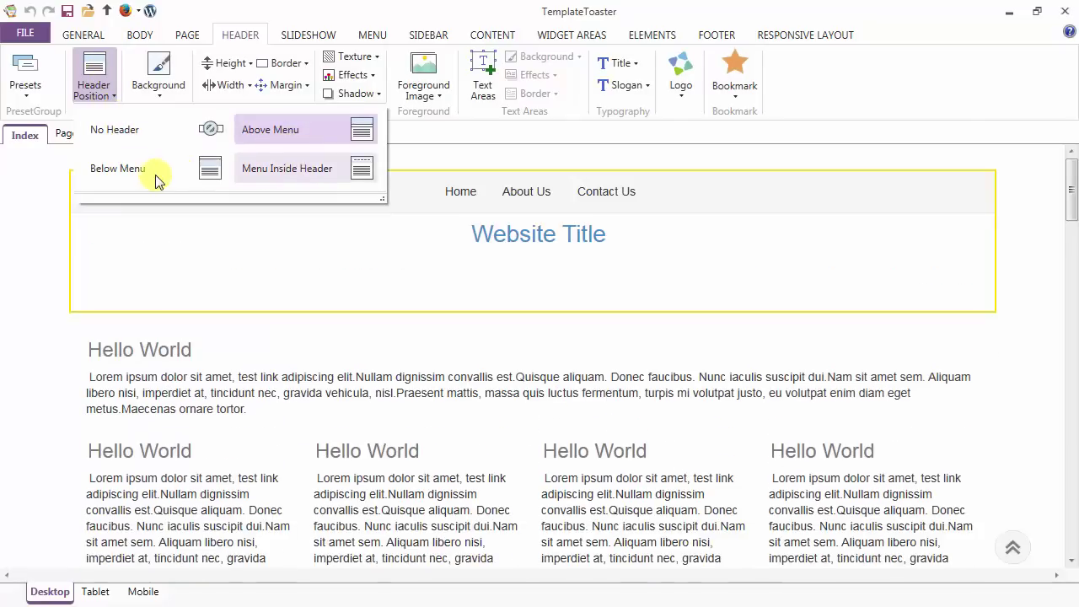
# Fill the header background with a plain teal theme colour.
pyautogui.click(100, 90)
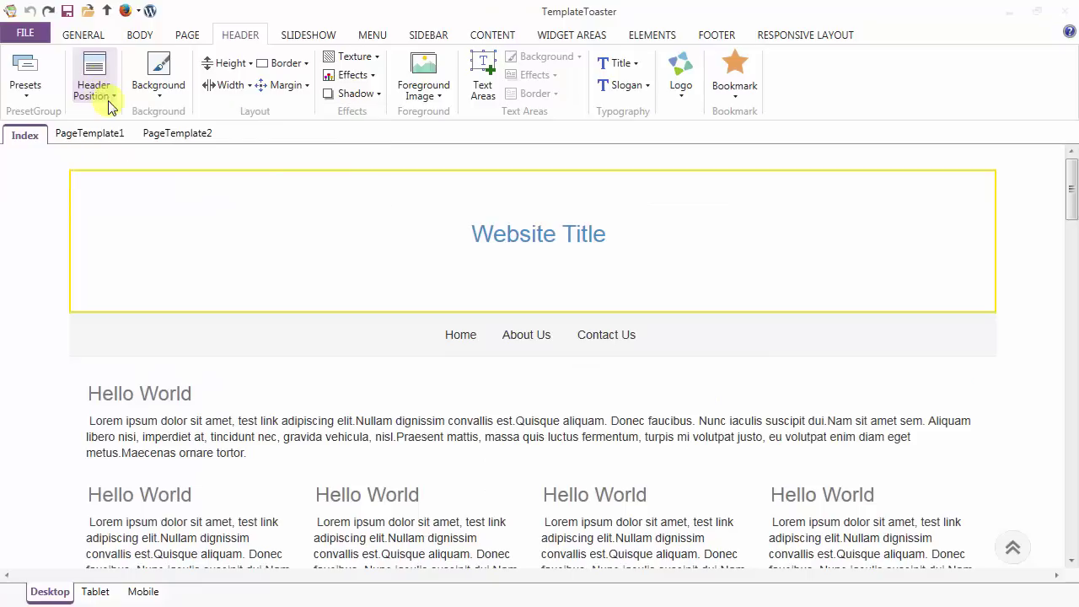
pyautogui.click(160, 84)
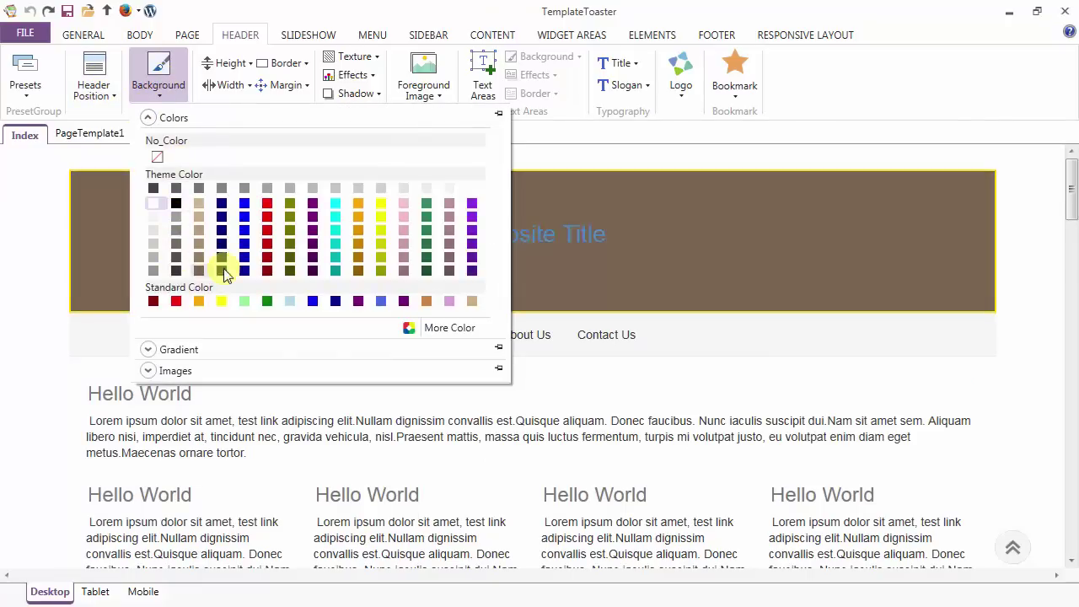
pyautogui.click(334, 258)
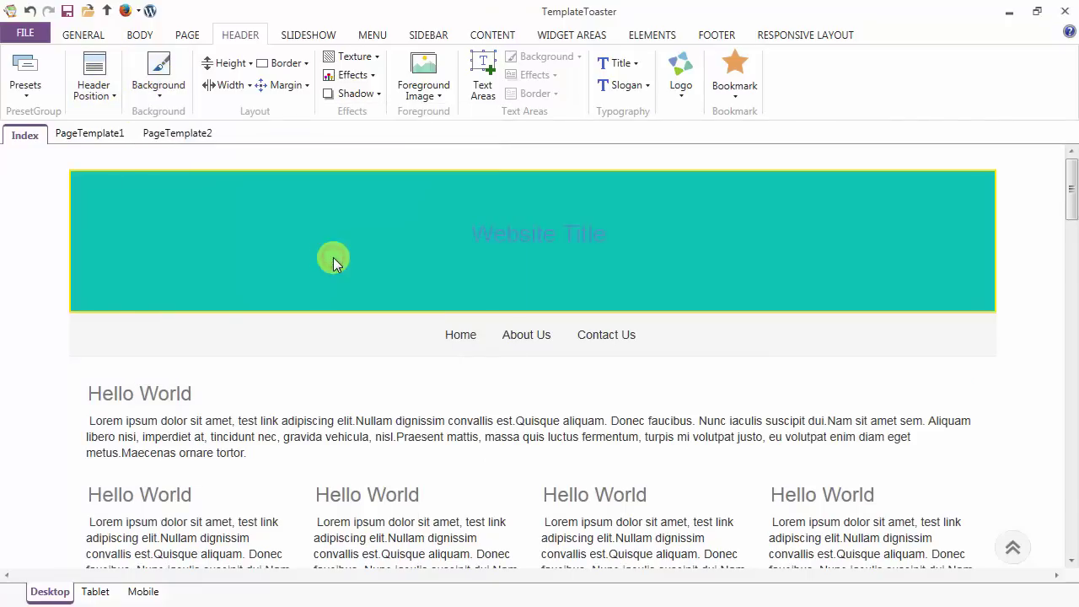
# Browse the Gradient and Images background options, keeping the plain teal fill.
pyautogui.click(156, 74)
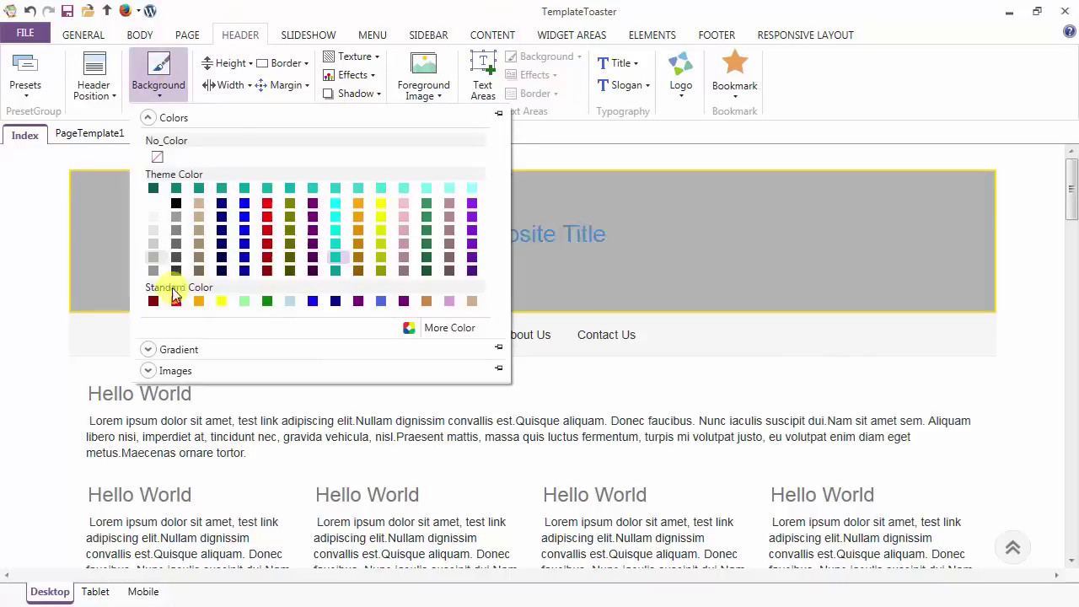
pyautogui.click(174, 353)
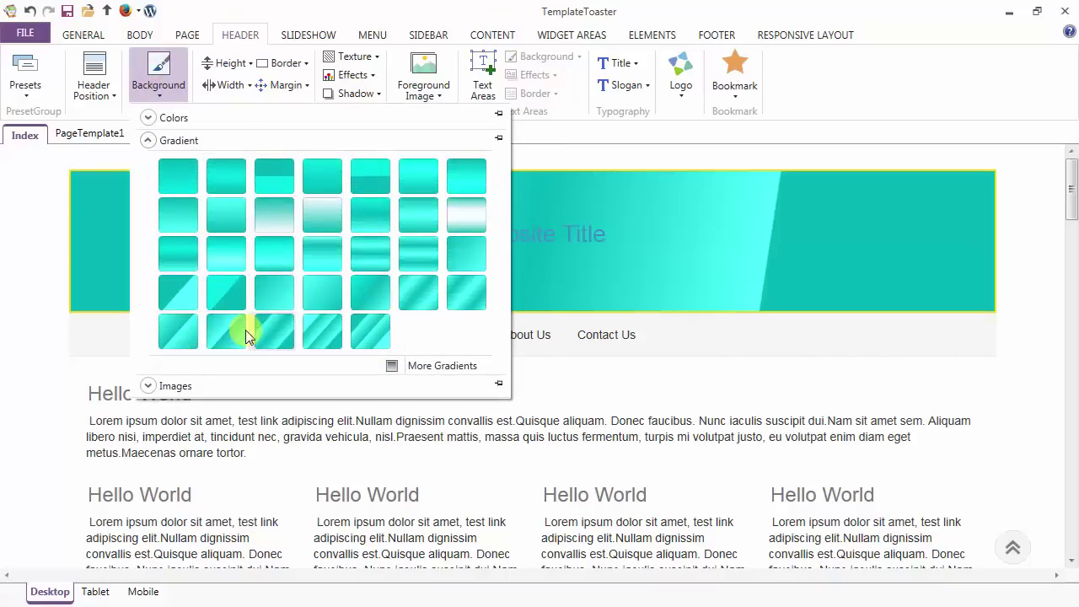
pyautogui.click(188, 381)
pyautogui.click(188, 340)
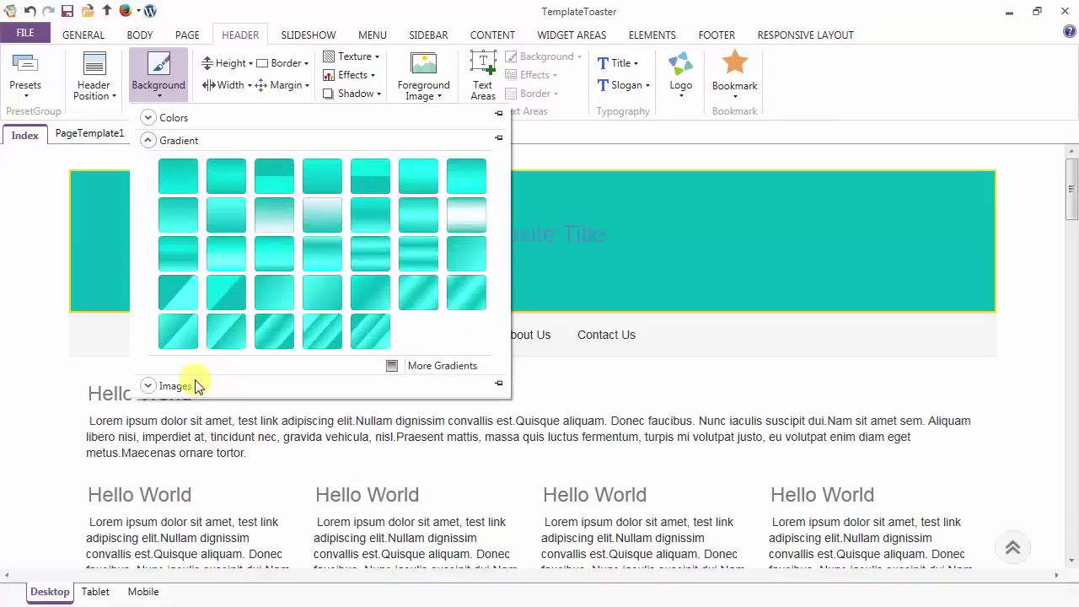
pyautogui.click(156, 381)
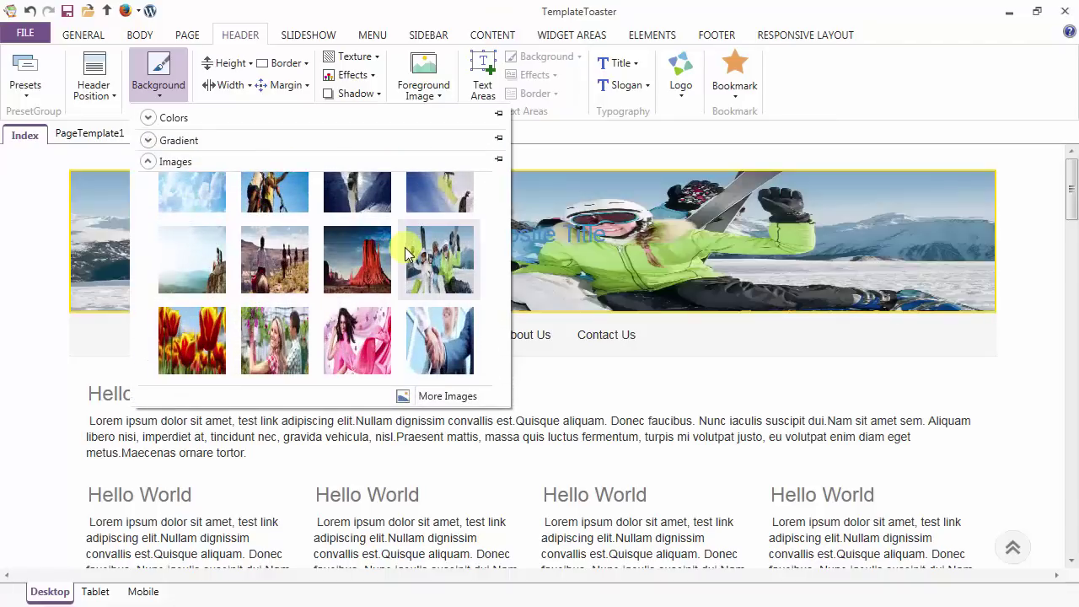
pyautogui.click(177, 91)
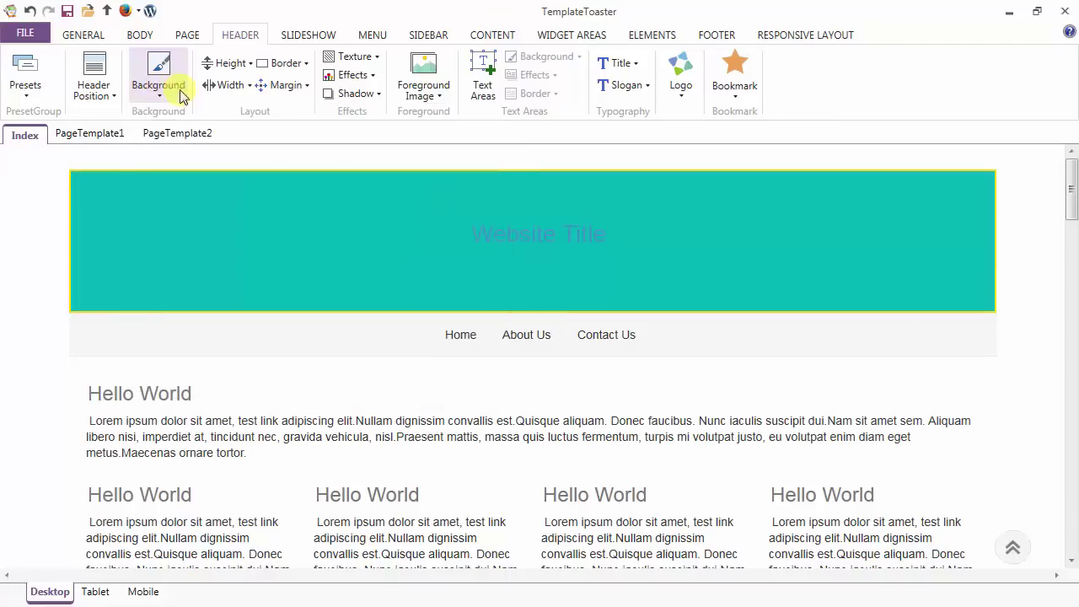
# Raise the header height to 175 px in the custom height settings.
pyautogui.click(221, 68)
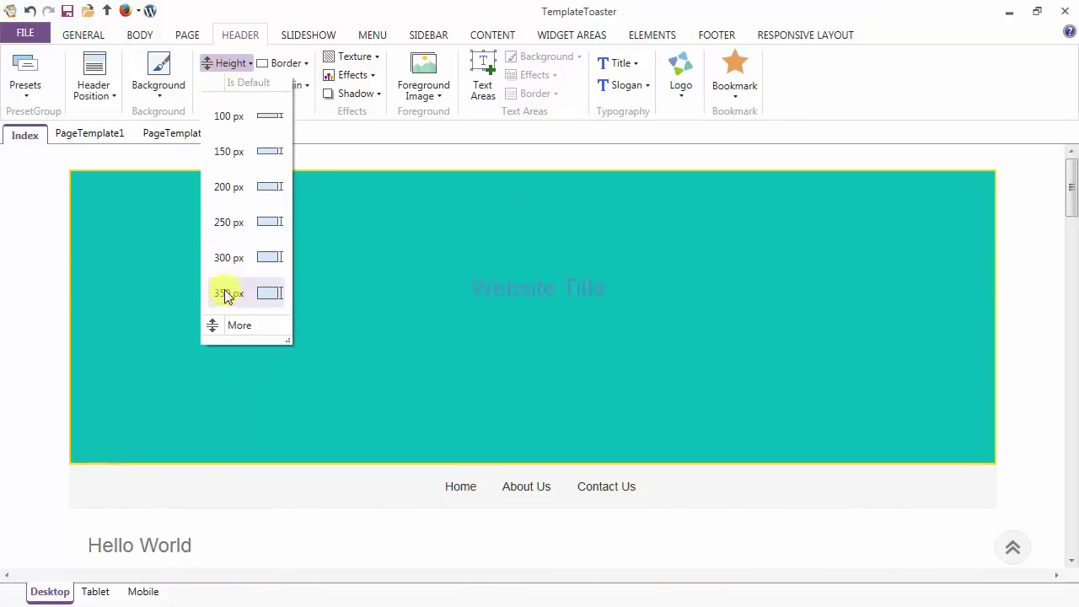
pyautogui.click(233, 328)
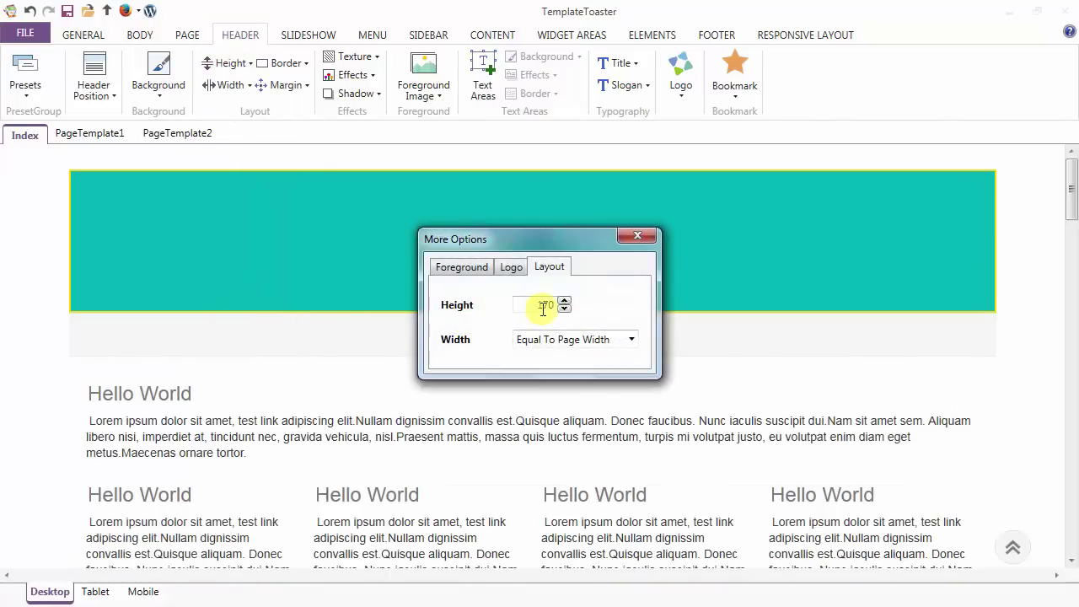
pyautogui.click(564, 303)
pyautogui.click(565, 303)
pyautogui.click(564, 303)
pyautogui.click(564, 302)
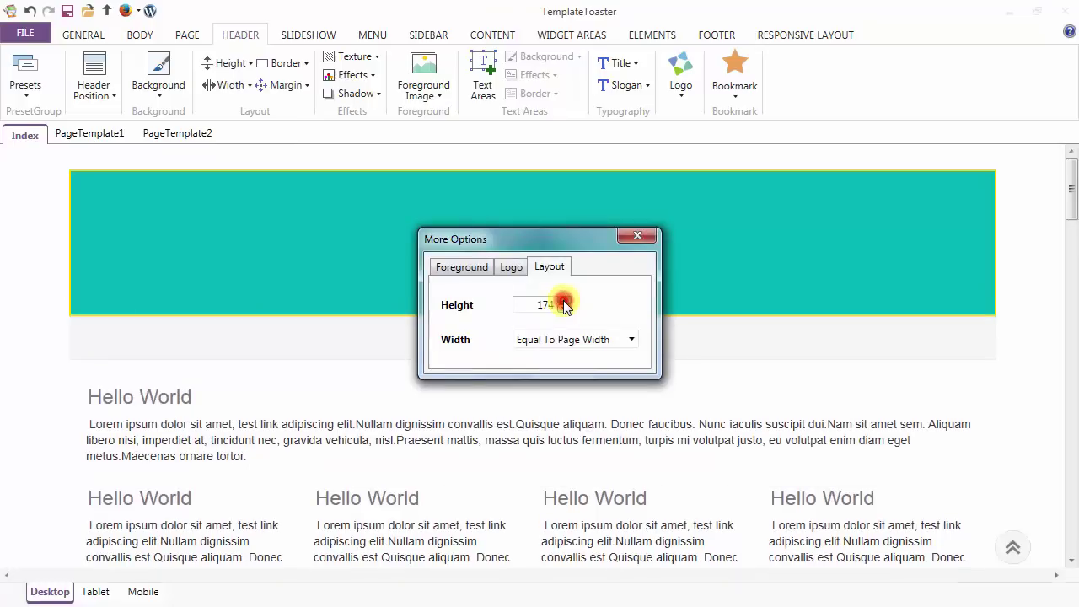
pyautogui.click(564, 303)
pyautogui.click(633, 238)
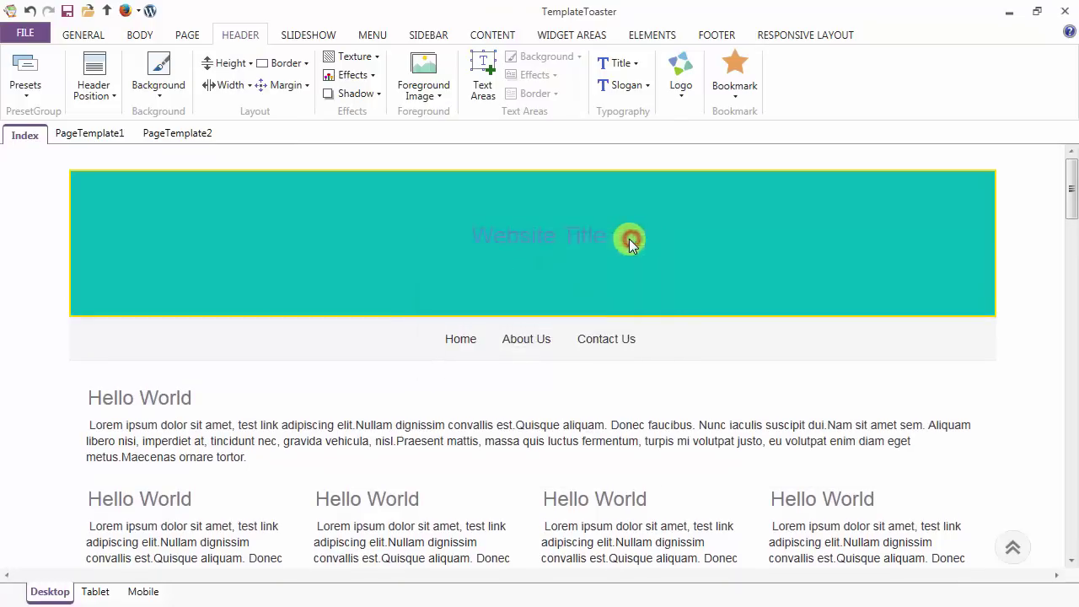
# Set the header border thickness to 4 px and bring up the border colour palette.
pyautogui.click(275, 65)
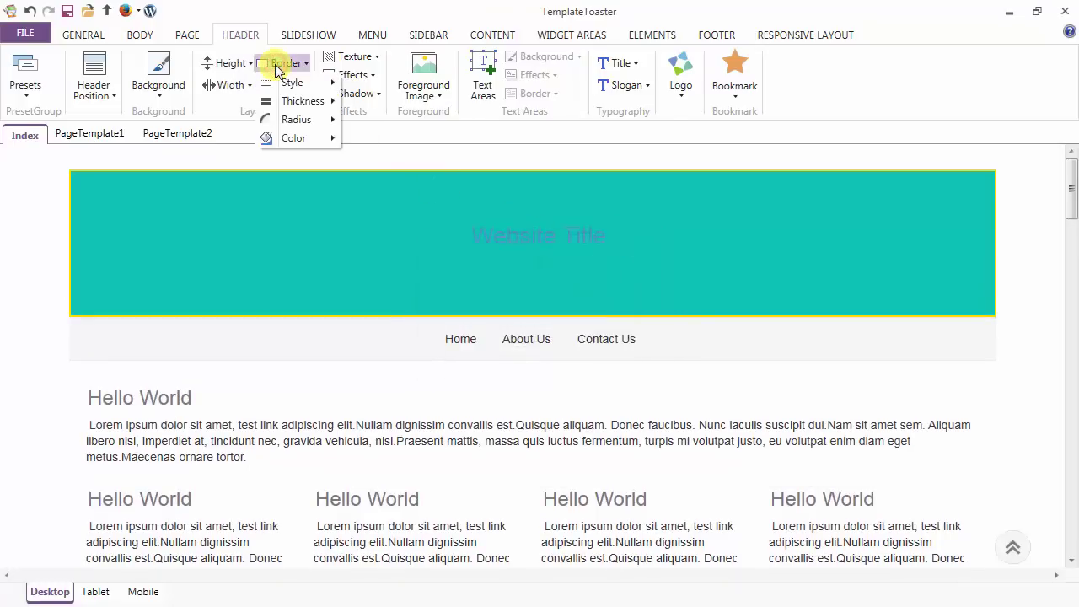
pyautogui.moveTo(279, 82)
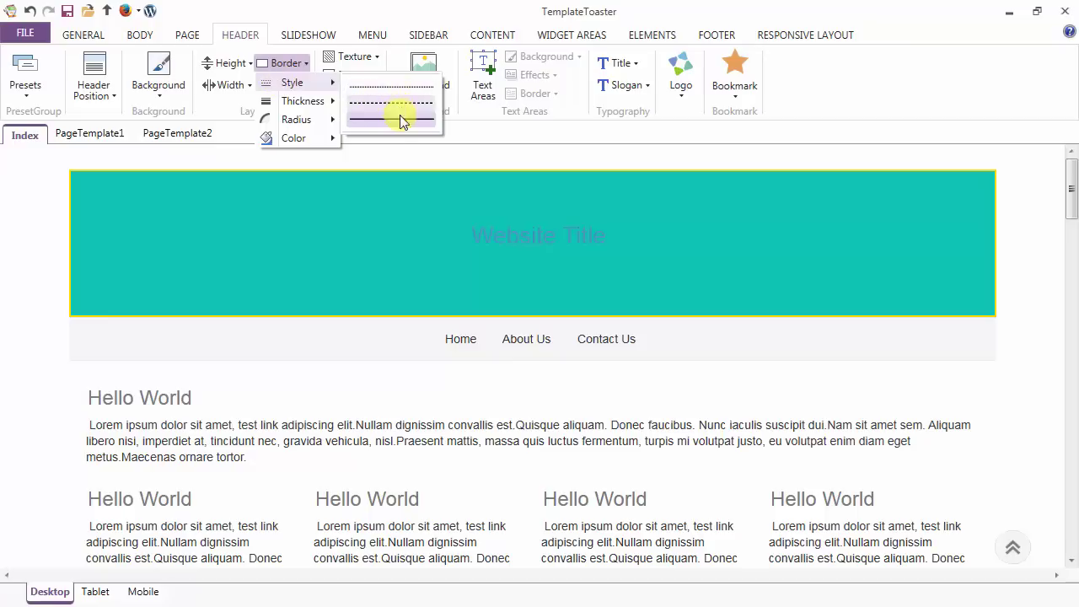
pyautogui.moveTo(304, 100)
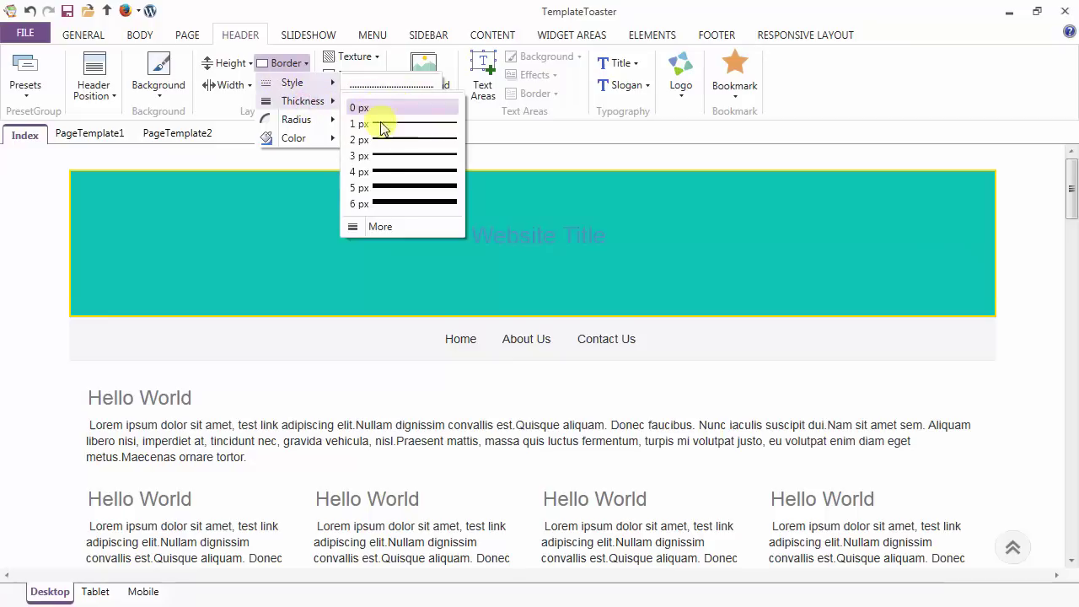
pyautogui.click(381, 174)
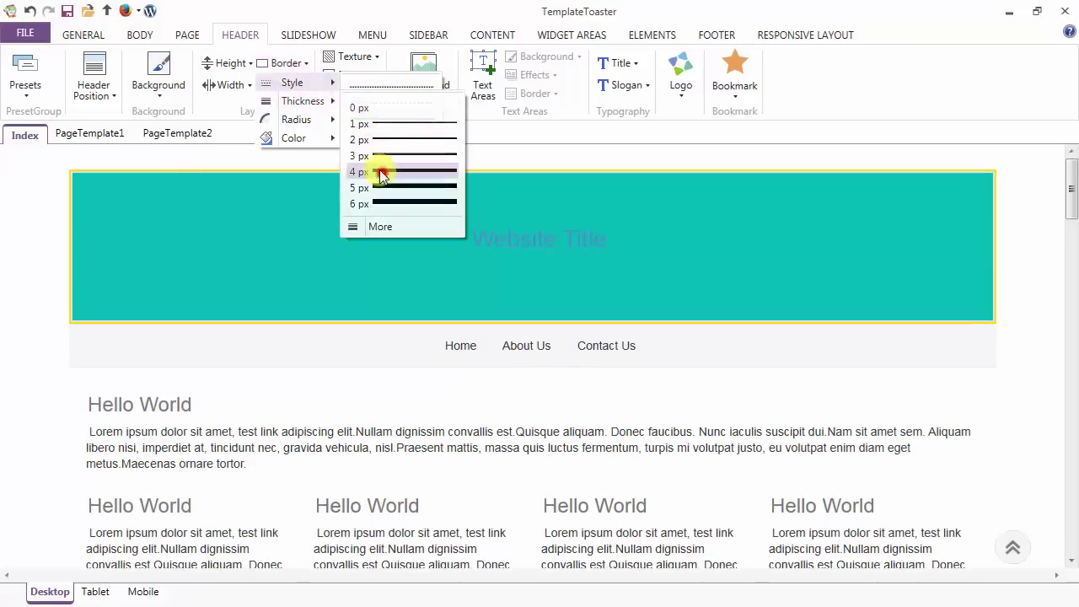
pyautogui.click(289, 66)
pyautogui.moveTo(294, 122)
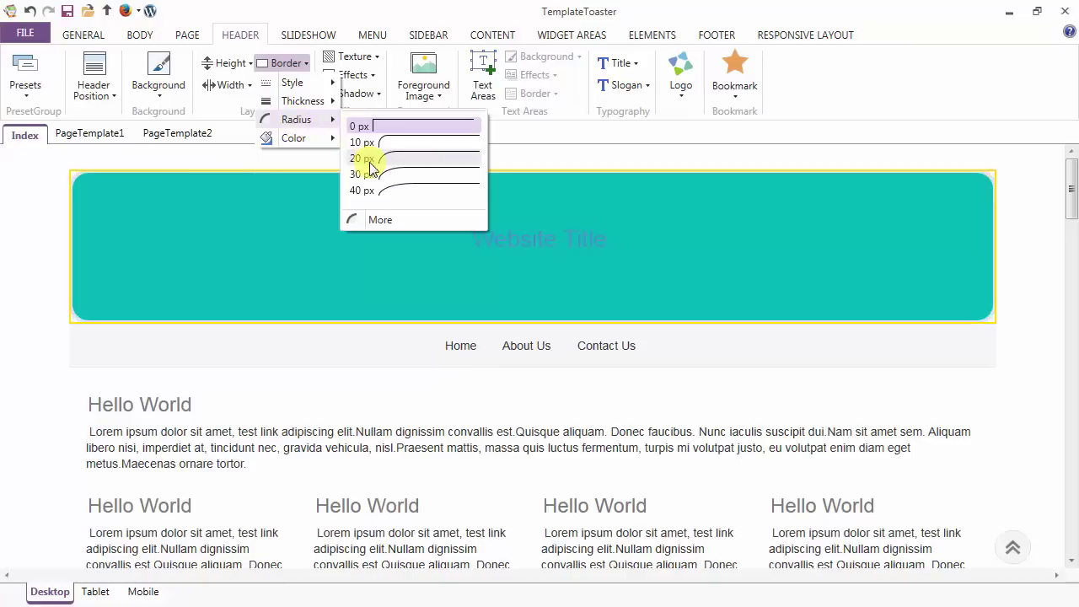
pyautogui.click(318, 140)
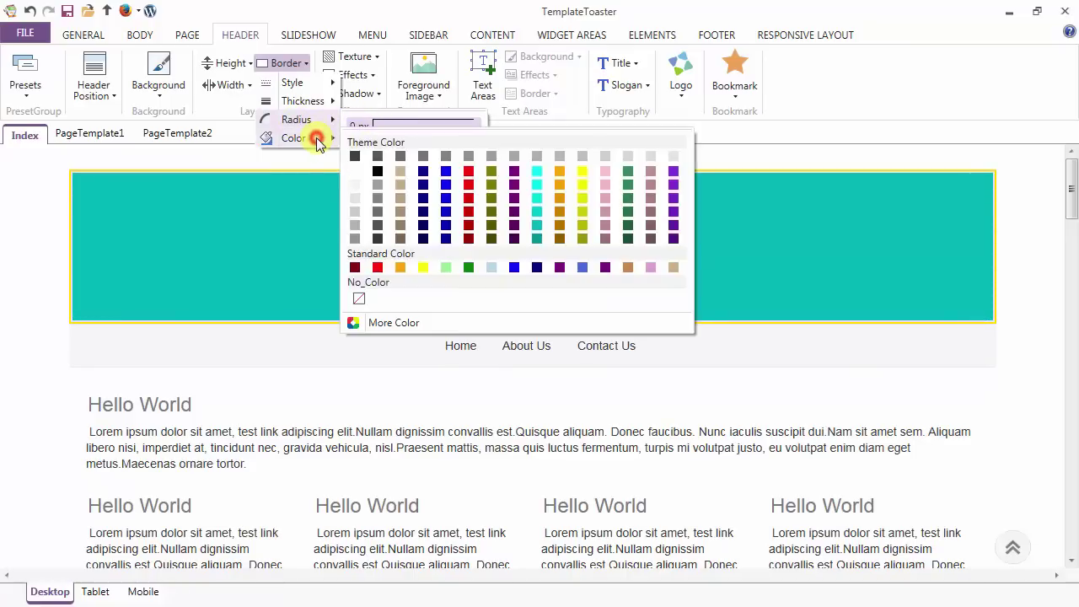
# Apply the chosen border colour and stretch the header across the full page width.
pyautogui.click(538, 240)
pyautogui.click(222, 85)
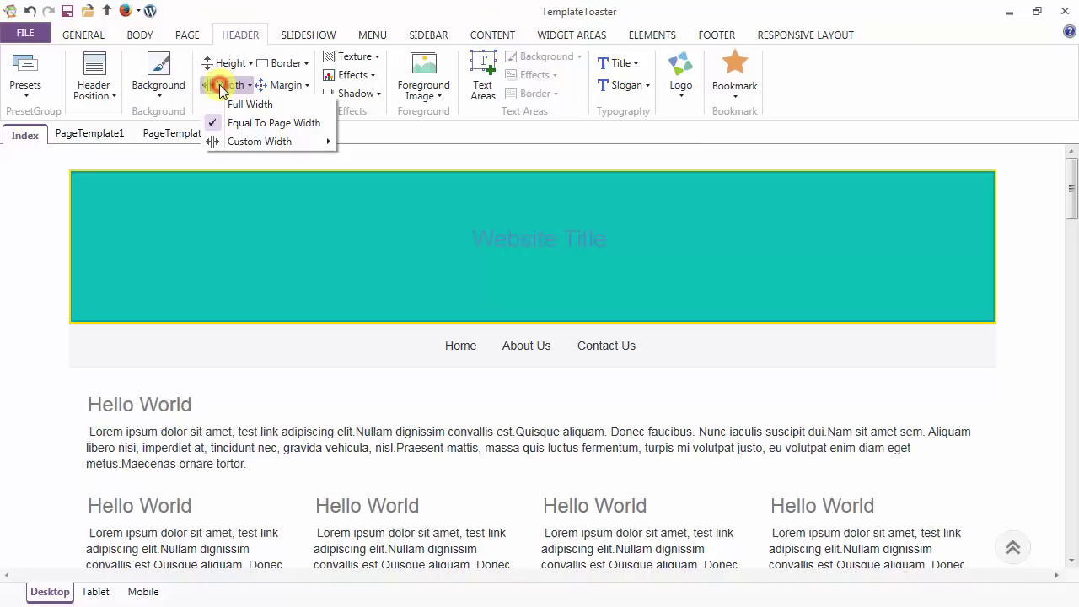
pyautogui.click(221, 104)
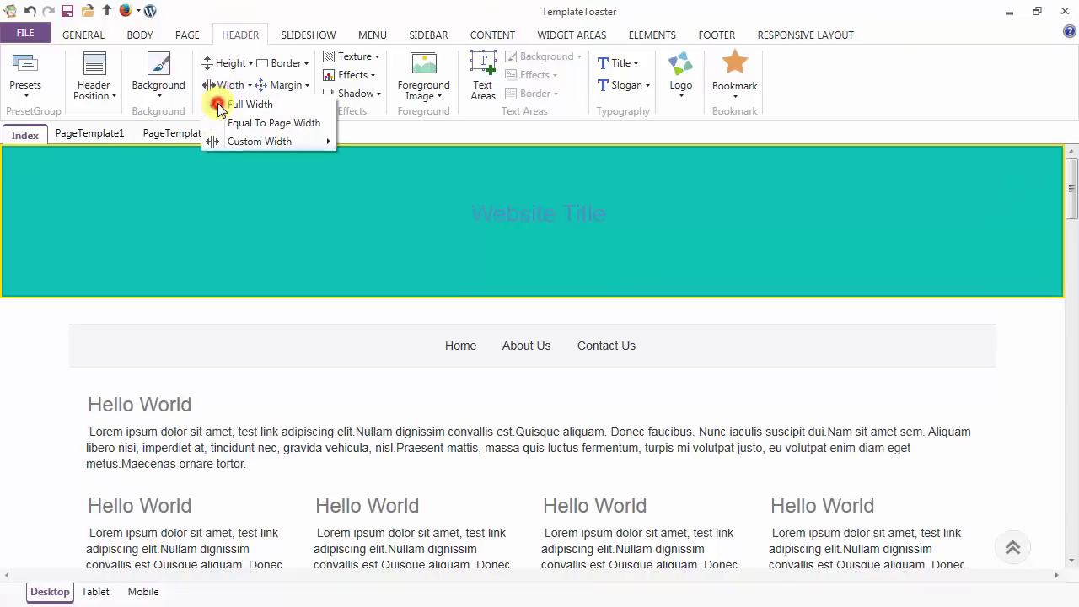
# Nudge a Custom header width in Layout, then switch Width to Equal To Page Width.
pyautogui.click(223, 86)
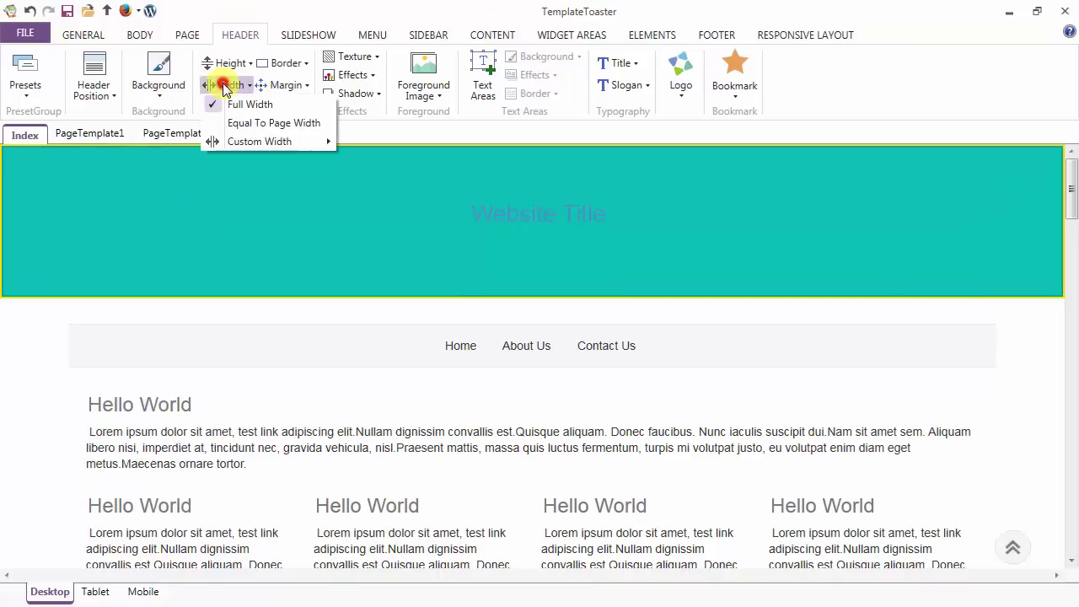
pyautogui.click(223, 144)
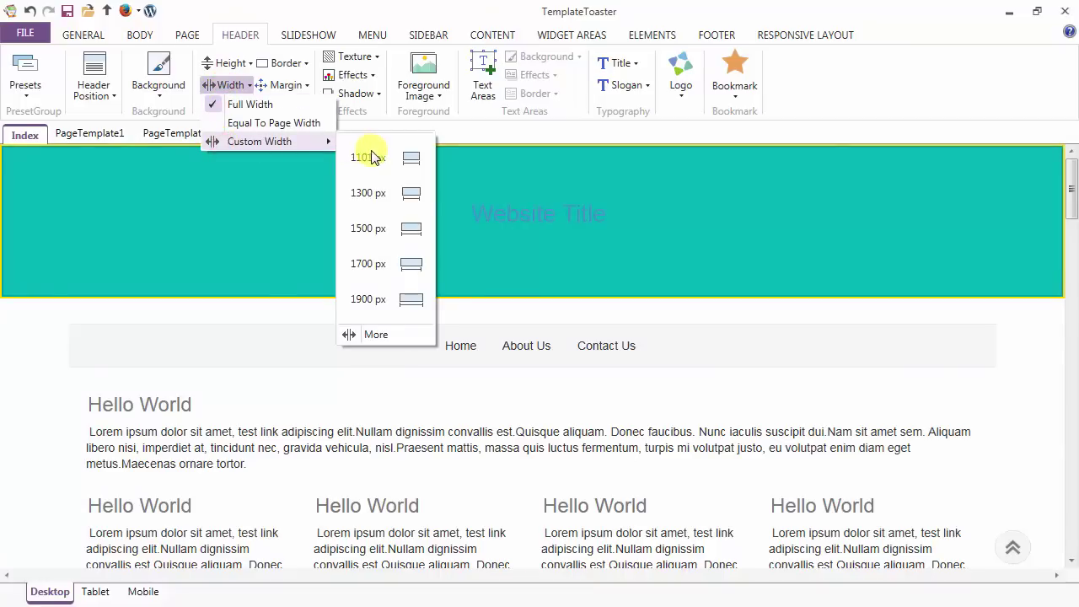
pyautogui.click(376, 335)
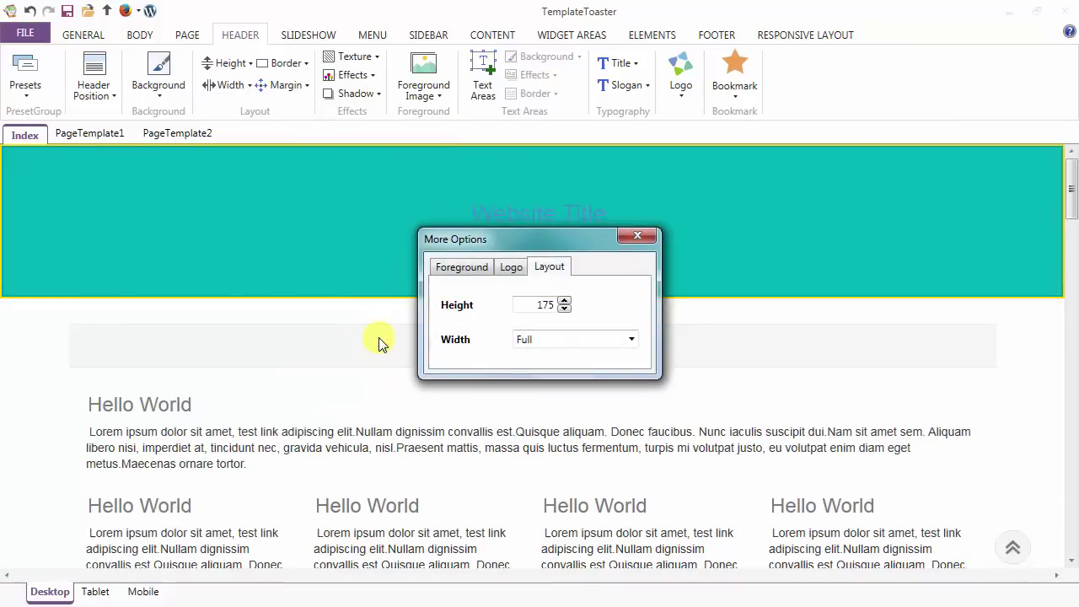
pyautogui.click(632, 340)
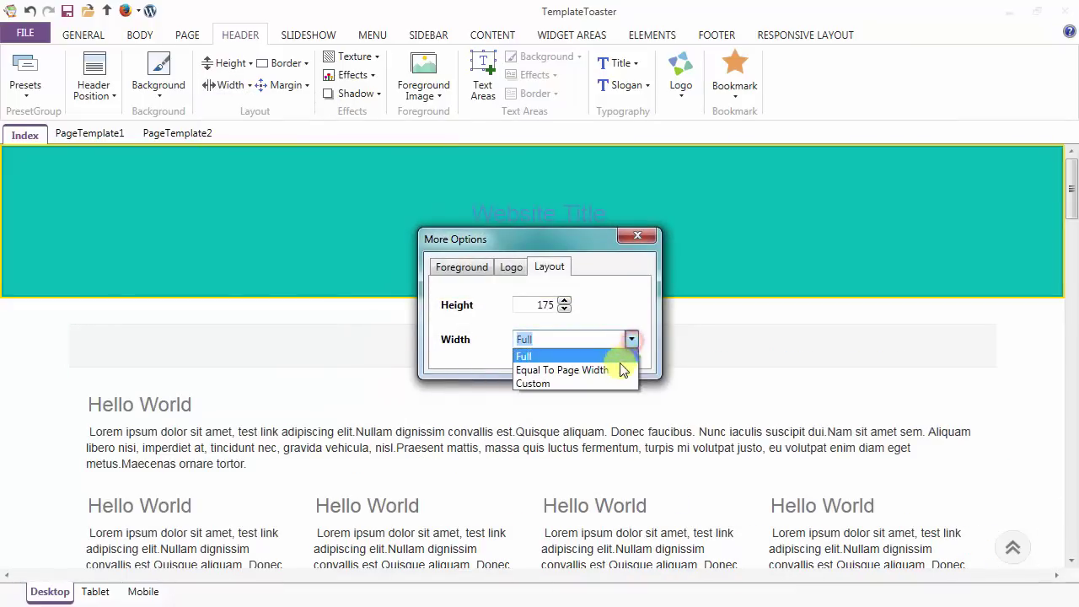
pyautogui.click(617, 383)
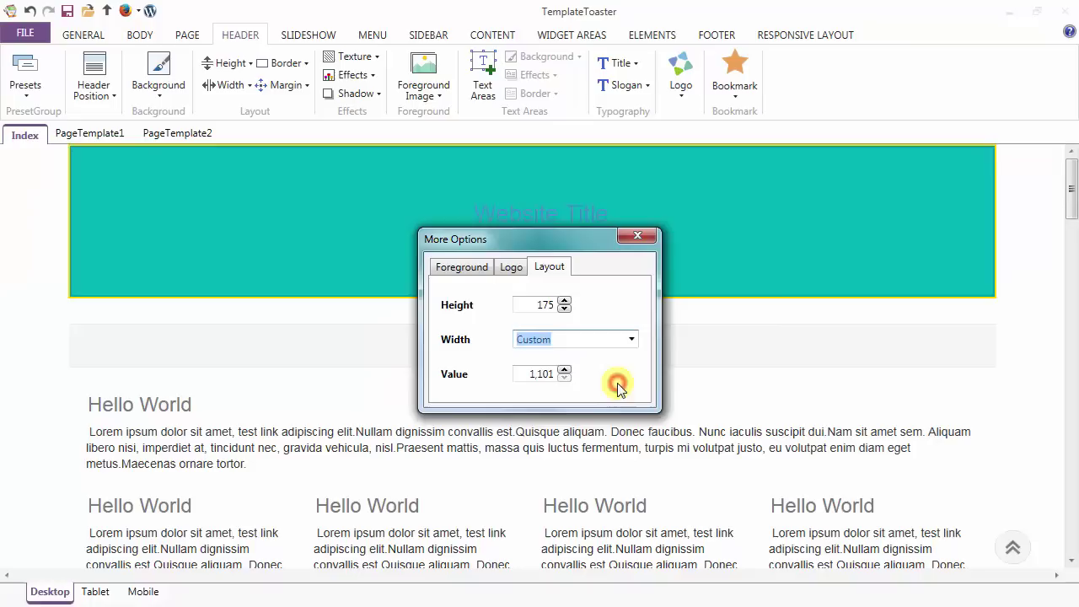
pyautogui.click(565, 371)
pyautogui.click(565, 371)
pyautogui.click(565, 372)
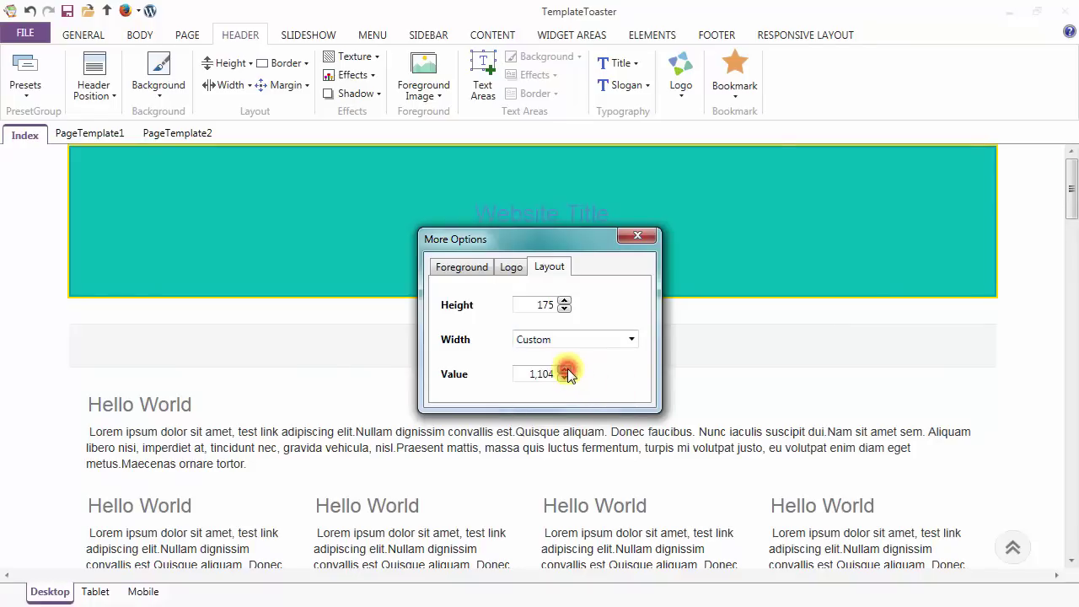
pyautogui.click(565, 371)
pyautogui.click(637, 238)
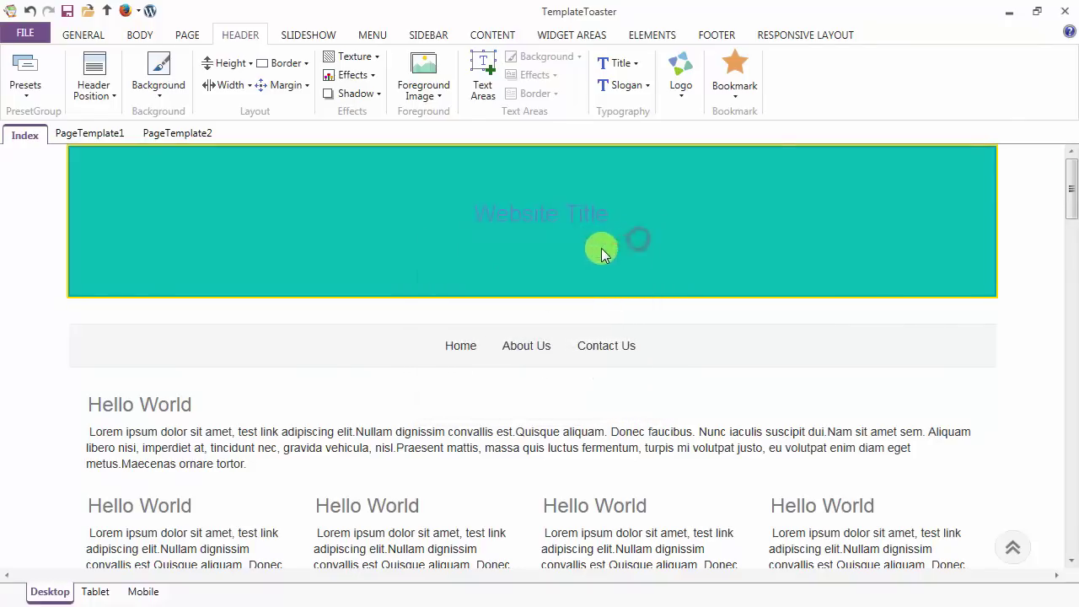
pyautogui.click(238, 86)
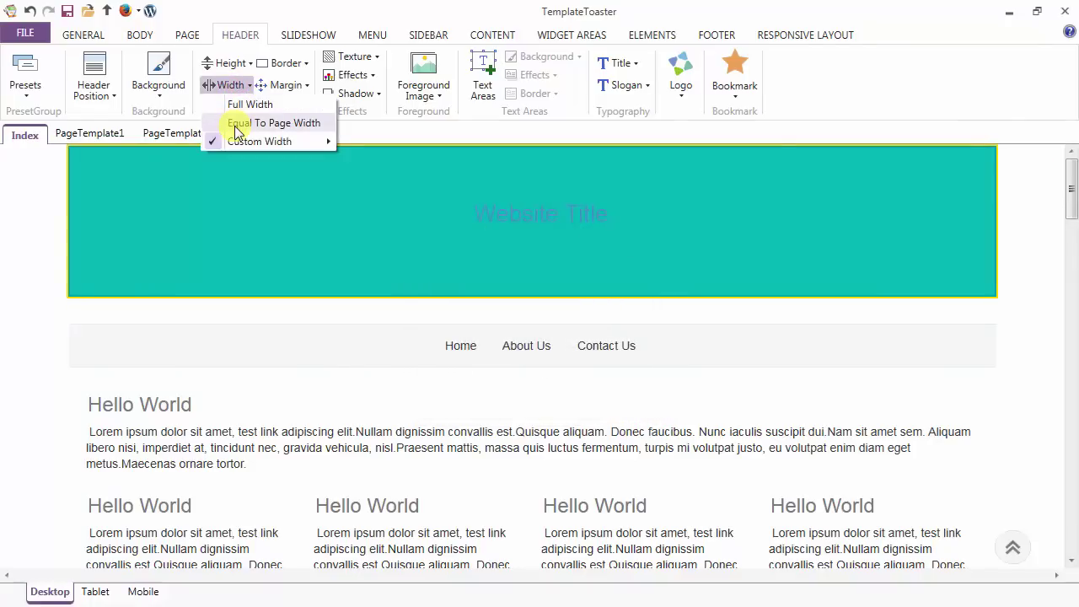
pyautogui.click(236, 123)
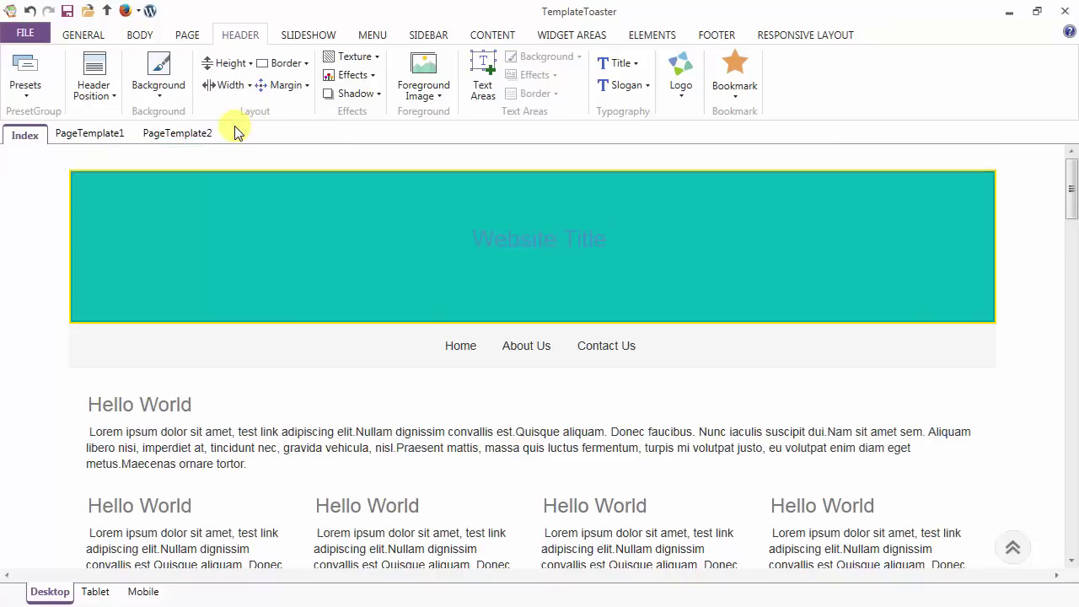
pyautogui.click(285, 86)
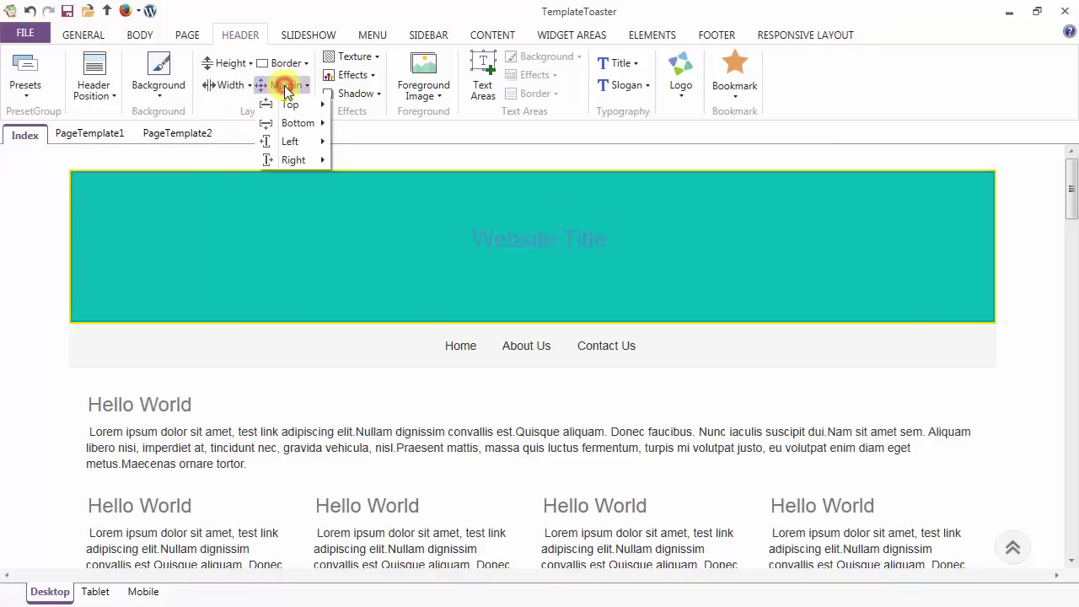
pyautogui.moveTo(285, 104)
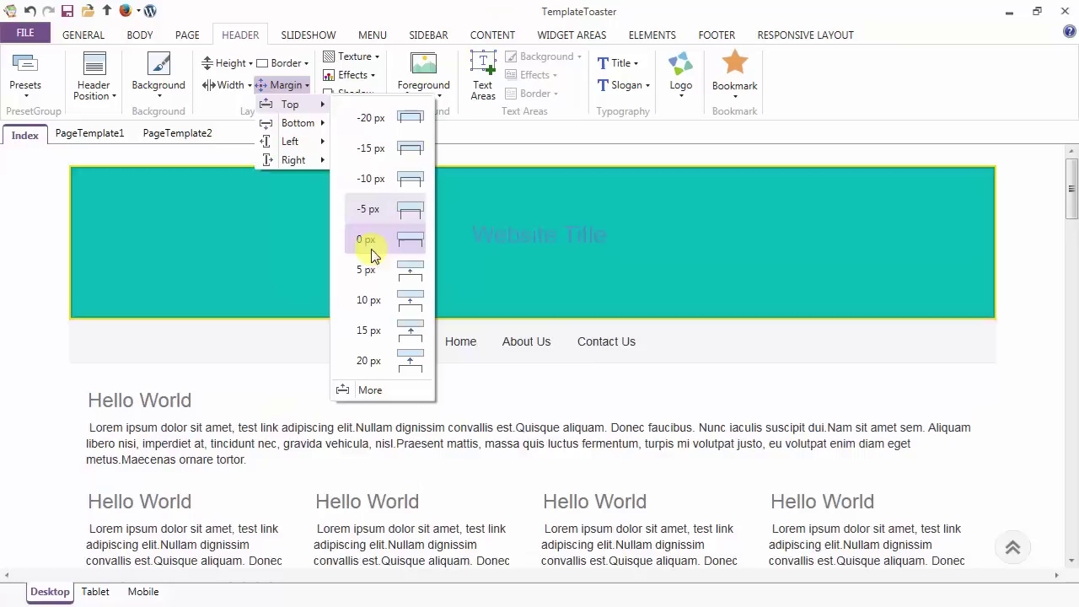
pyautogui.click(296, 123)
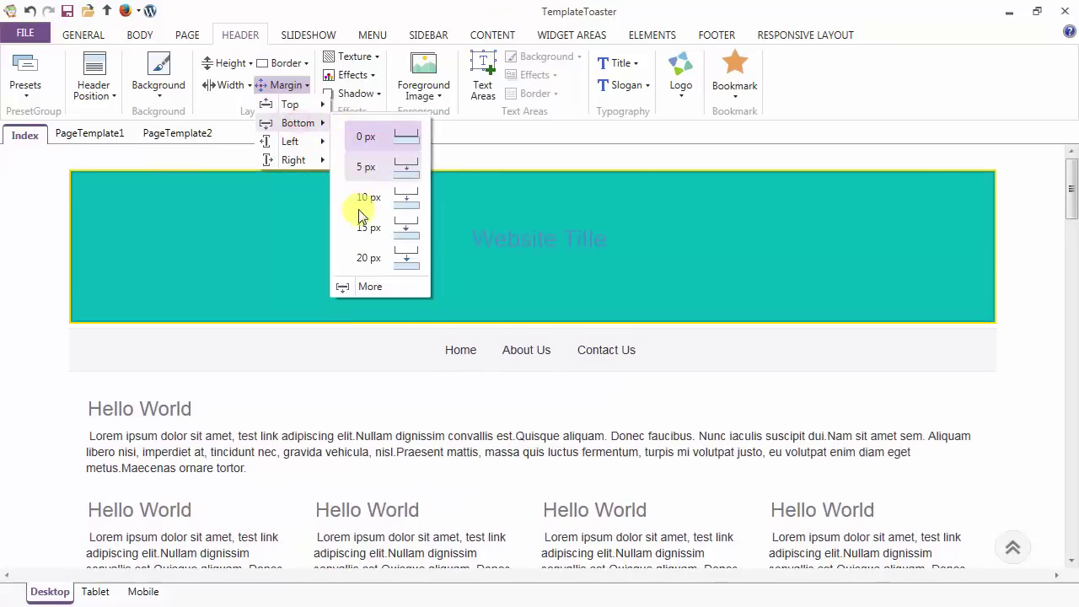
pyautogui.click(302, 142)
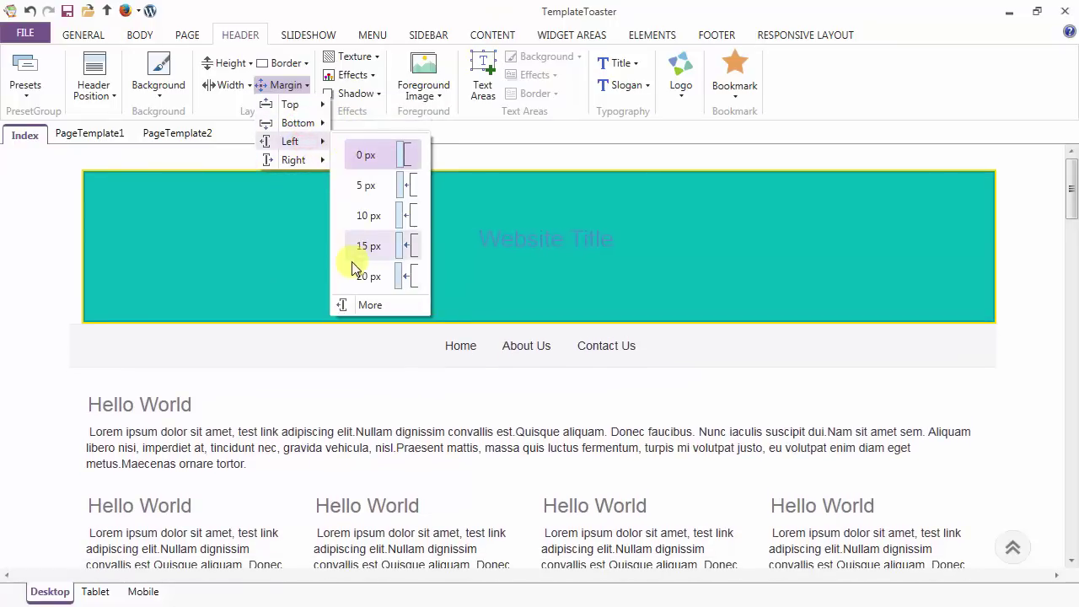
pyautogui.click(304, 160)
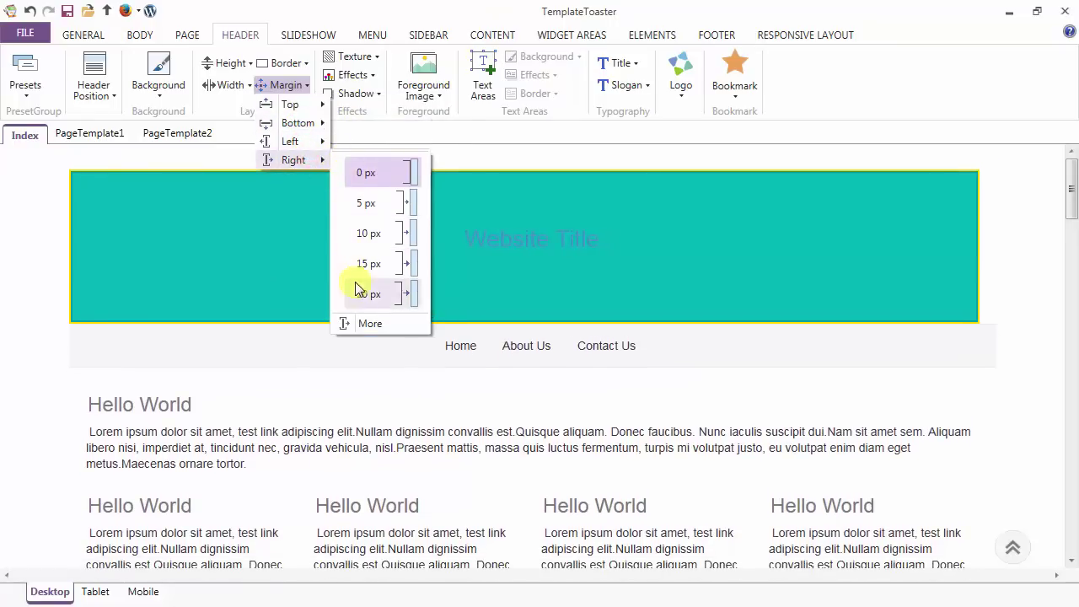
pyautogui.click(291, 86)
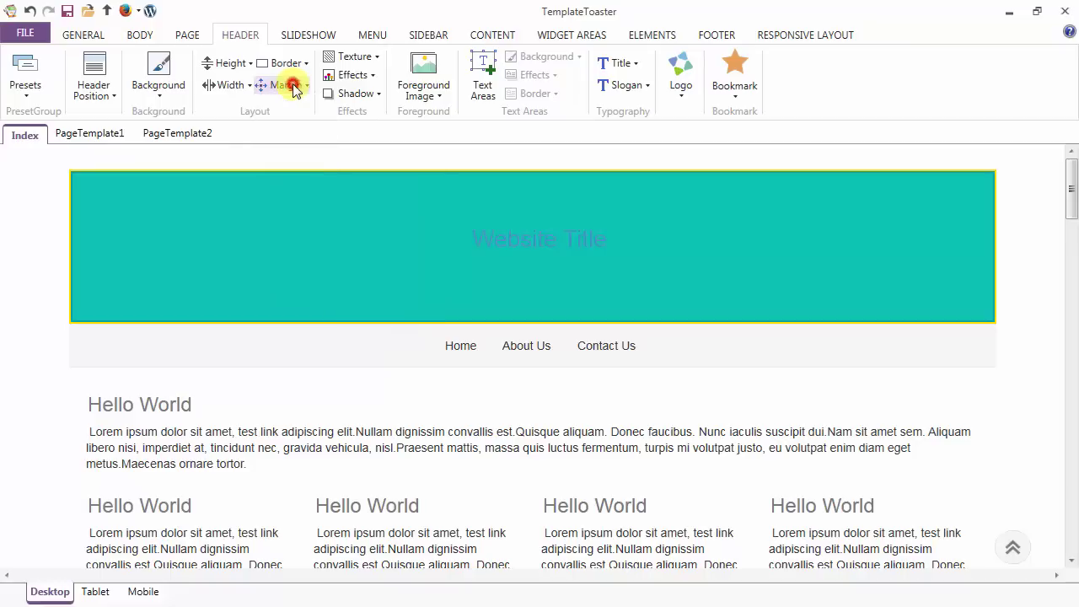
pyautogui.click(360, 66)
pyautogui.click(361, 57)
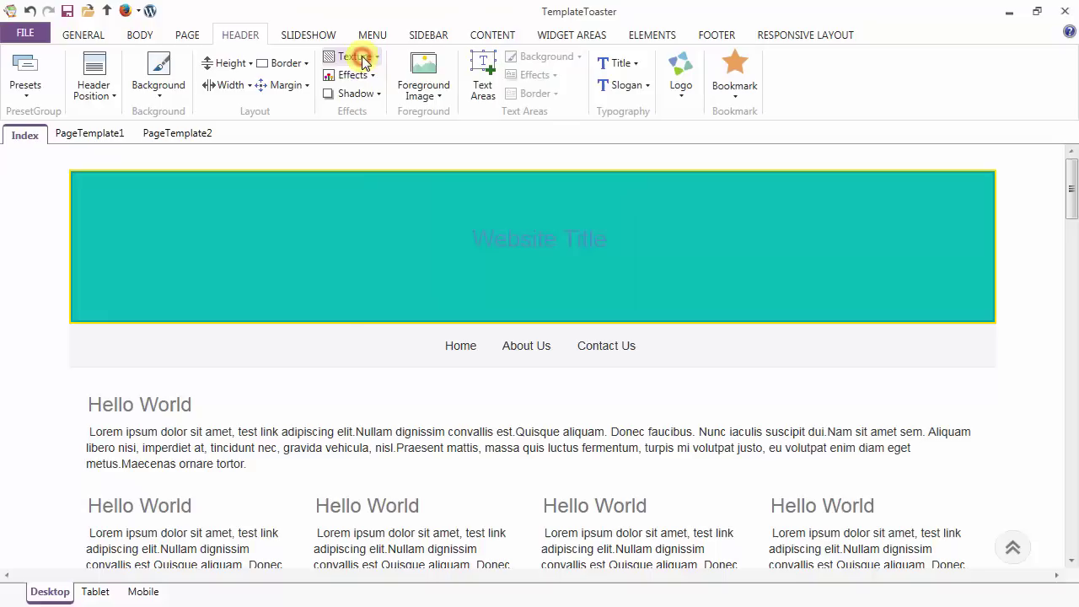
pyautogui.click(359, 75)
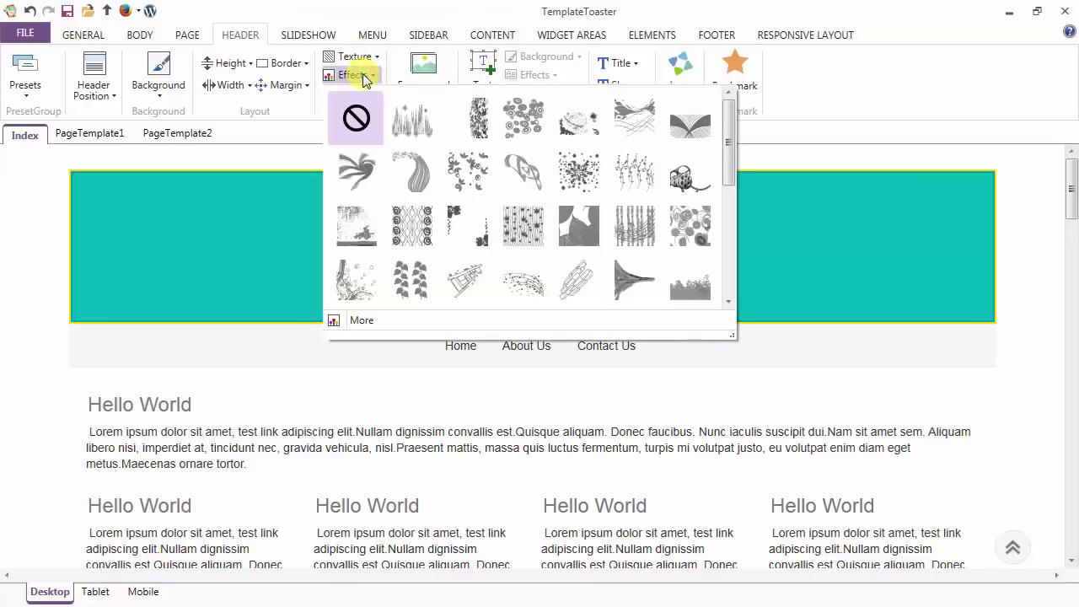
pyautogui.click(361, 76)
pyautogui.click(361, 92)
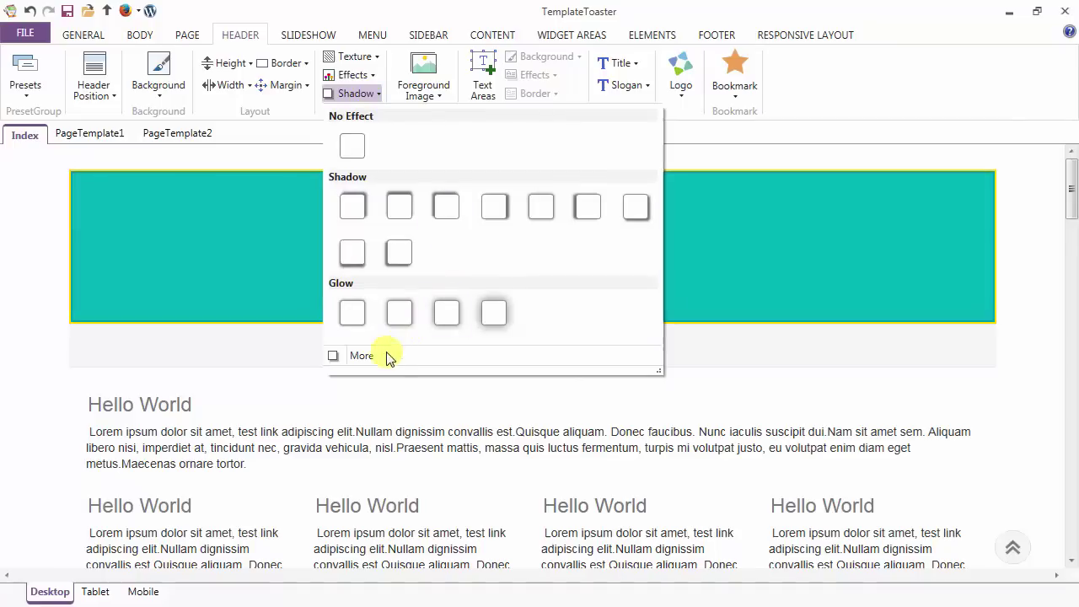
pyautogui.click(353, 95)
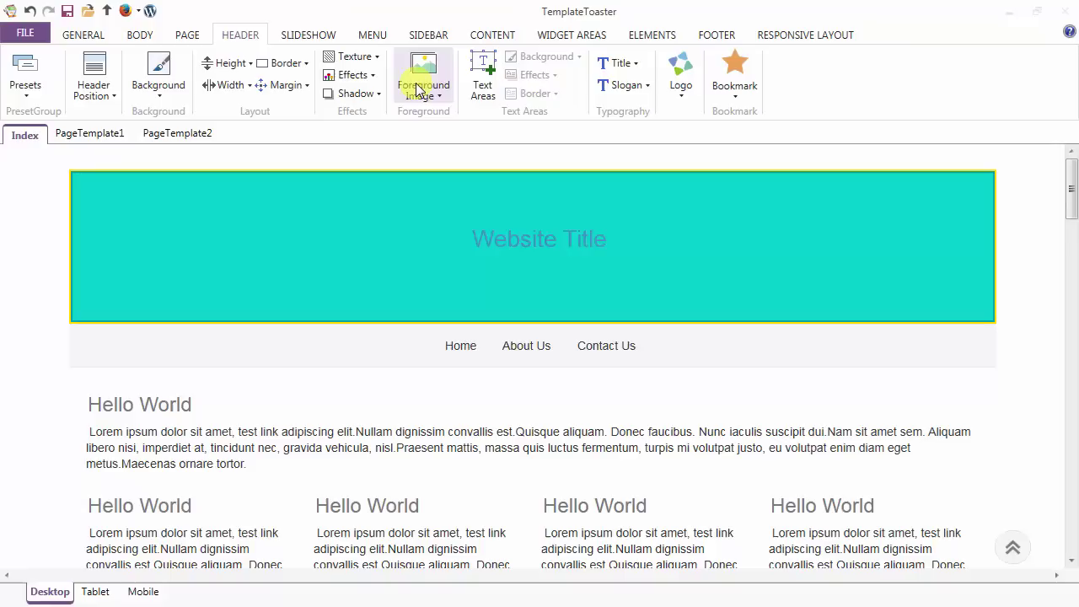
# Add the smiling woman foreground photo, shrink it and position it at the header's right end.
pyautogui.click(419, 89)
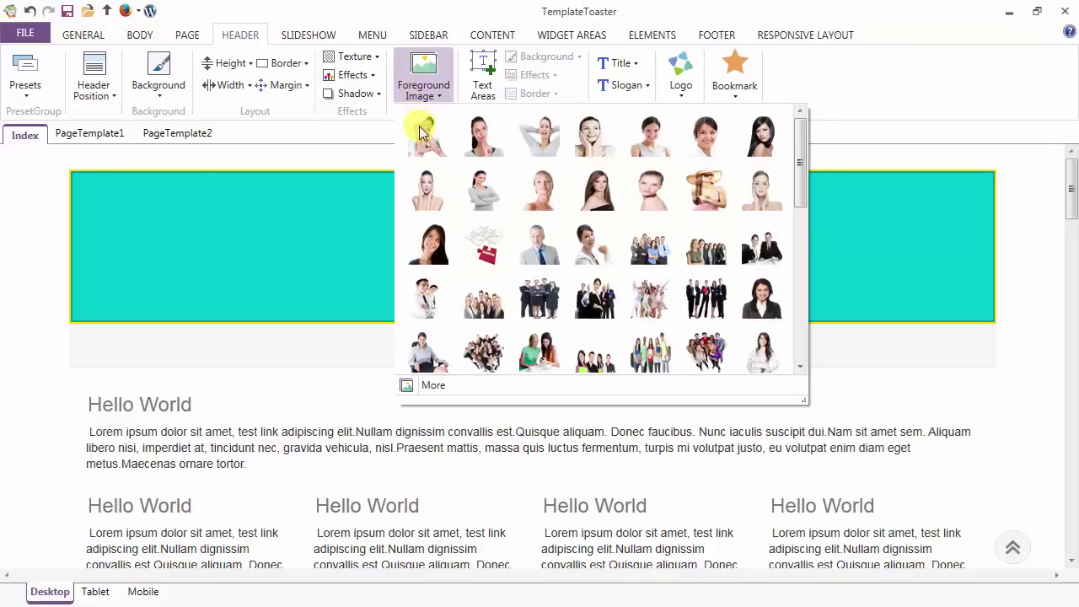
pyautogui.click(428, 246)
pyautogui.moveTo(169, 267); pyautogui.dragTo(838, 249)
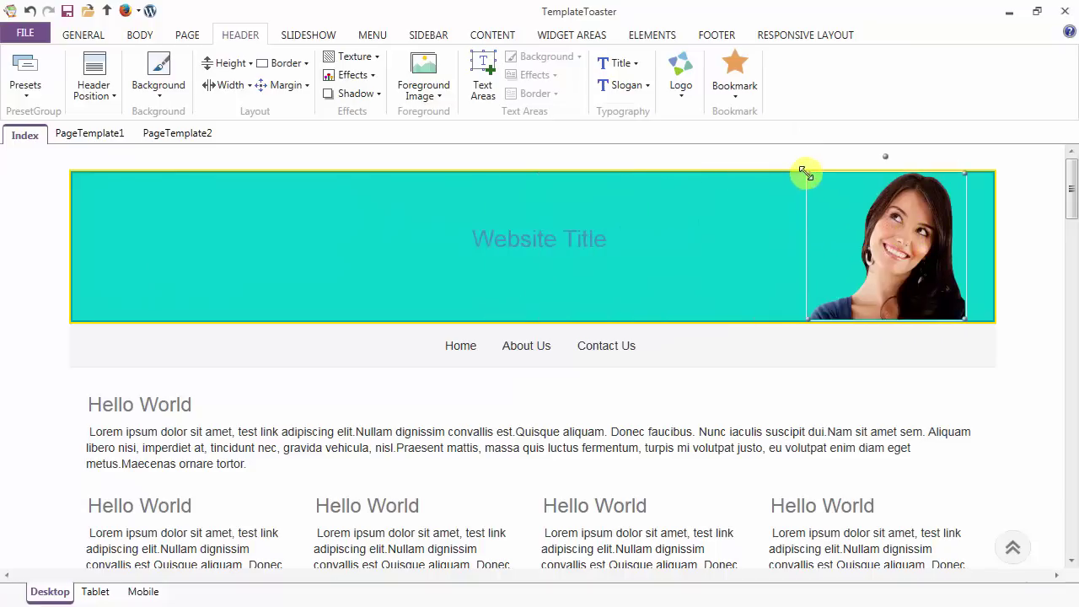
pyautogui.moveTo(805, 173); pyautogui.dragTo(837, 228)
pyautogui.moveTo(872, 265); pyautogui.dragTo(917, 253)
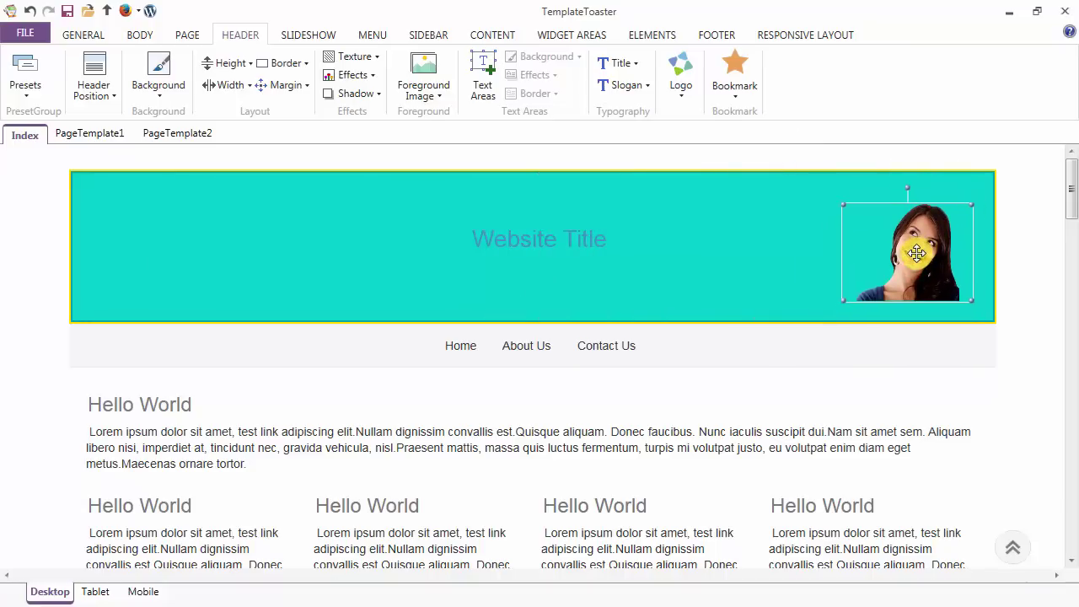
pyautogui.click(427, 84)
pyautogui.scroll(-3, 428, 363)
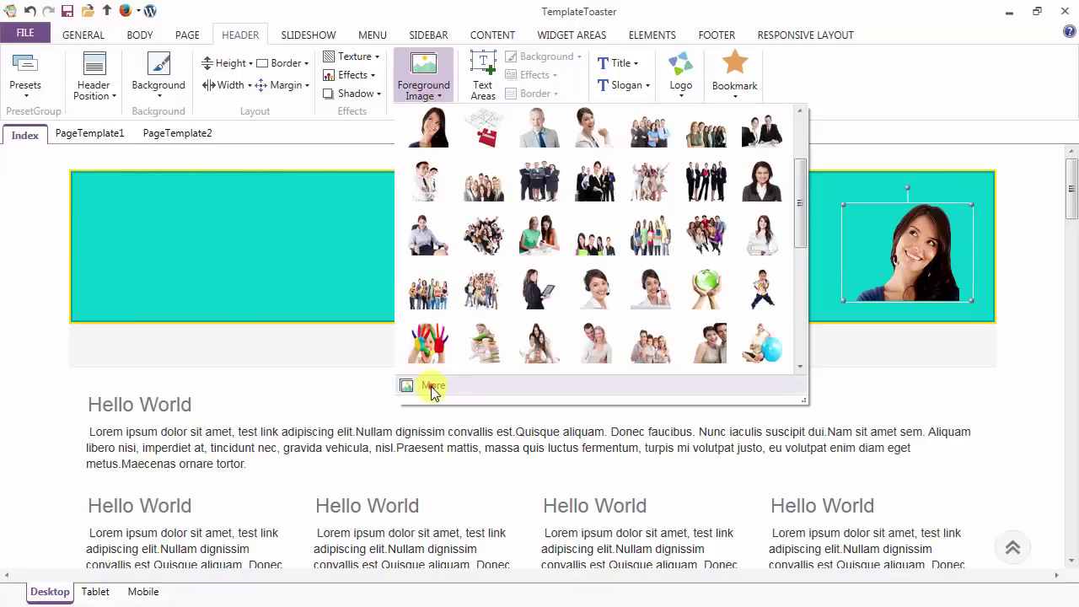
# Load 1st-business-man.png into the image editor and finish it as a foreground image.
pyautogui.click(428, 385)
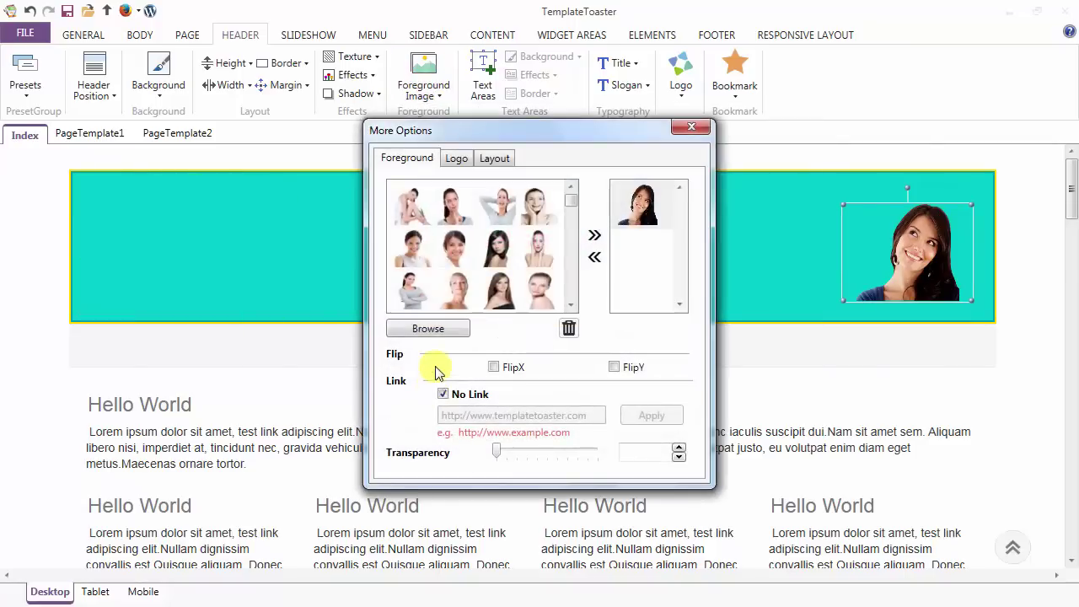
pyautogui.click(435, 329)
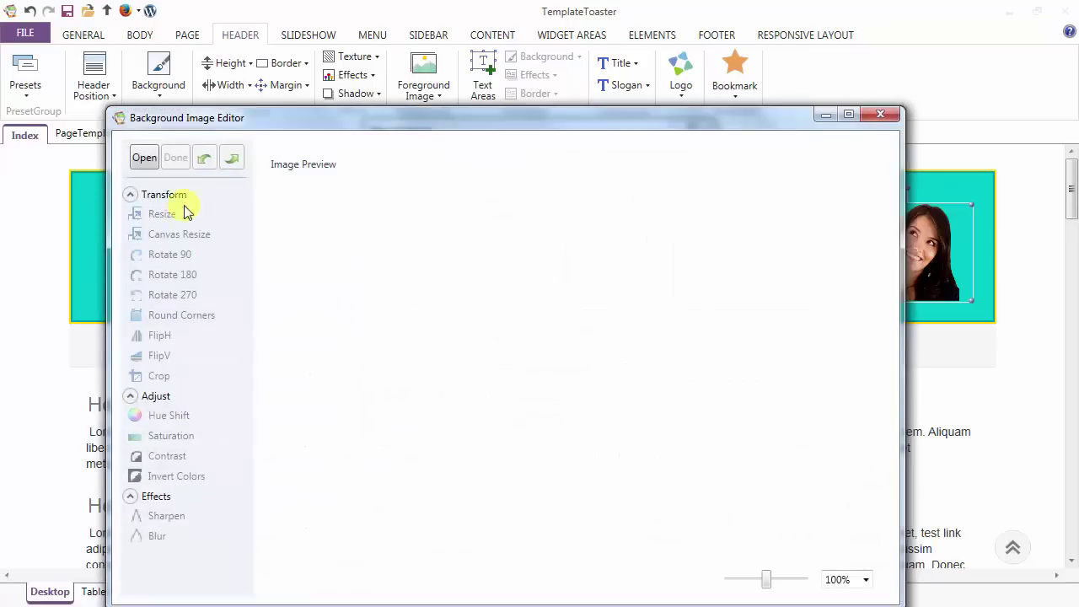
pyautogui.click(145, 159)
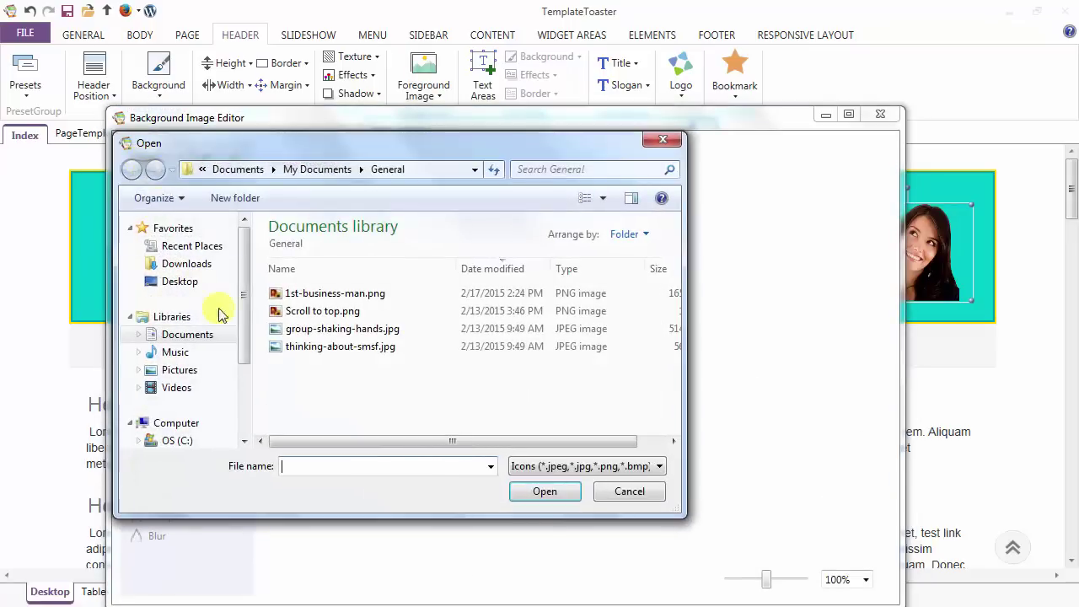
pyautogui.click(329, 296)
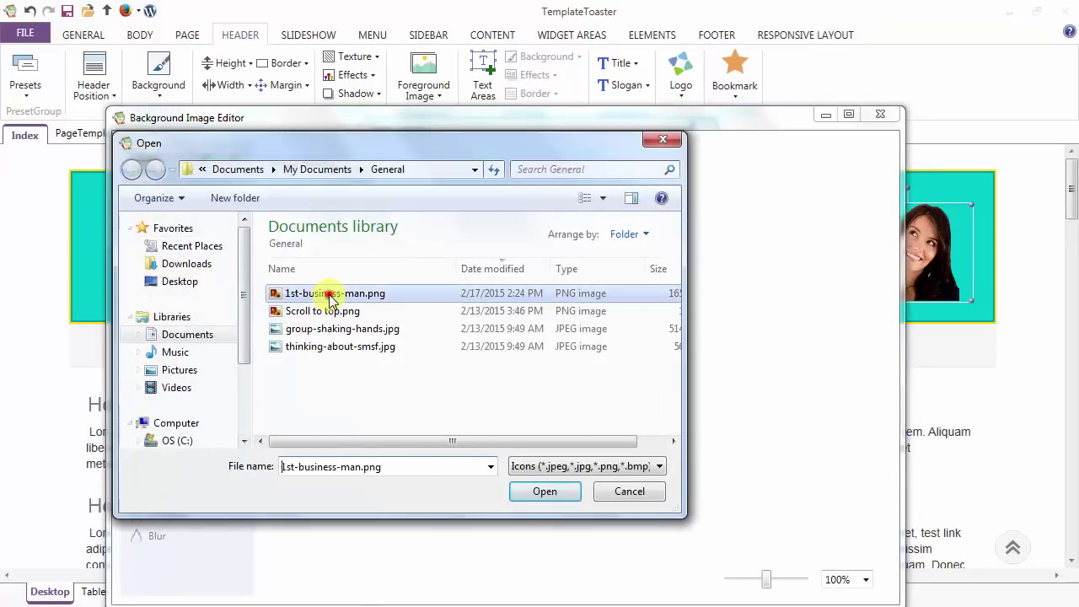
pyautogui.click(547, 491)
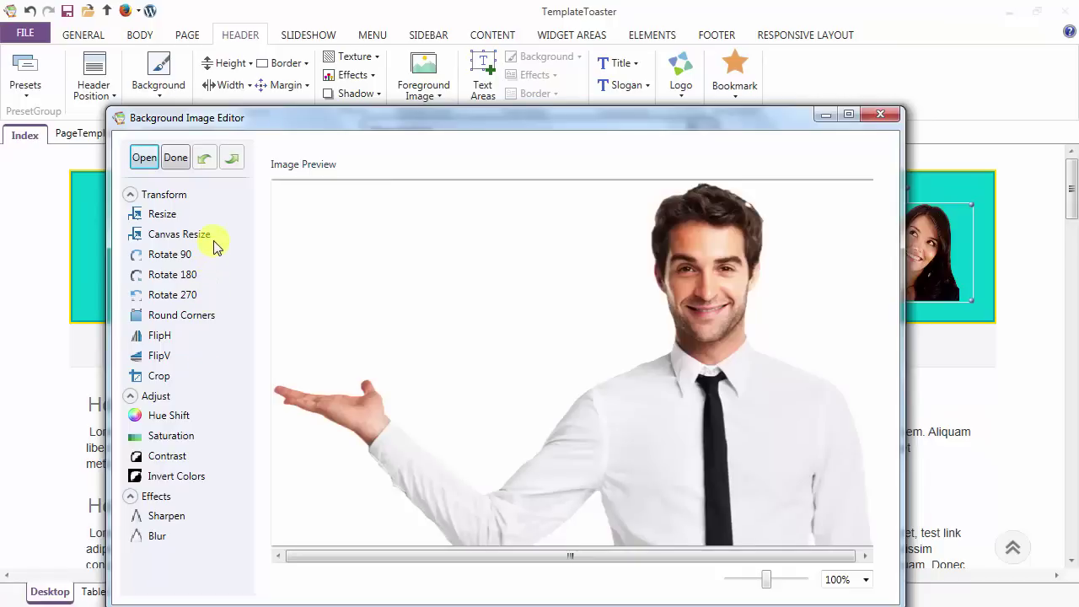
pyautogui.click(176, 158)
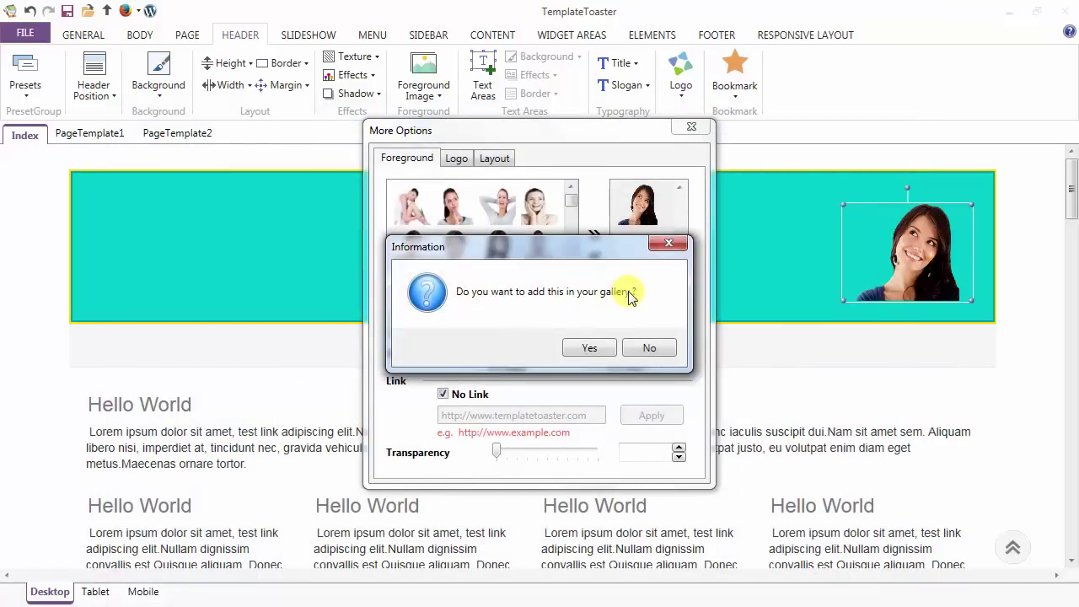
# Add the businessman photo to the gallery and set its transparency to 100.
pyautogui.click(590, 348)
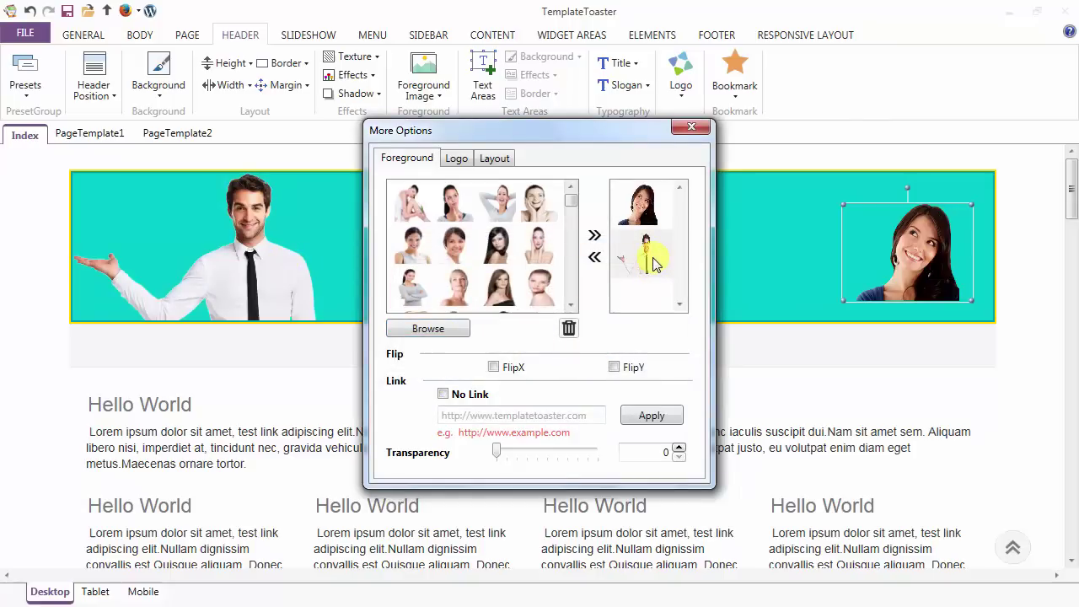
pyautogui.scroll(-1, 548, 312)
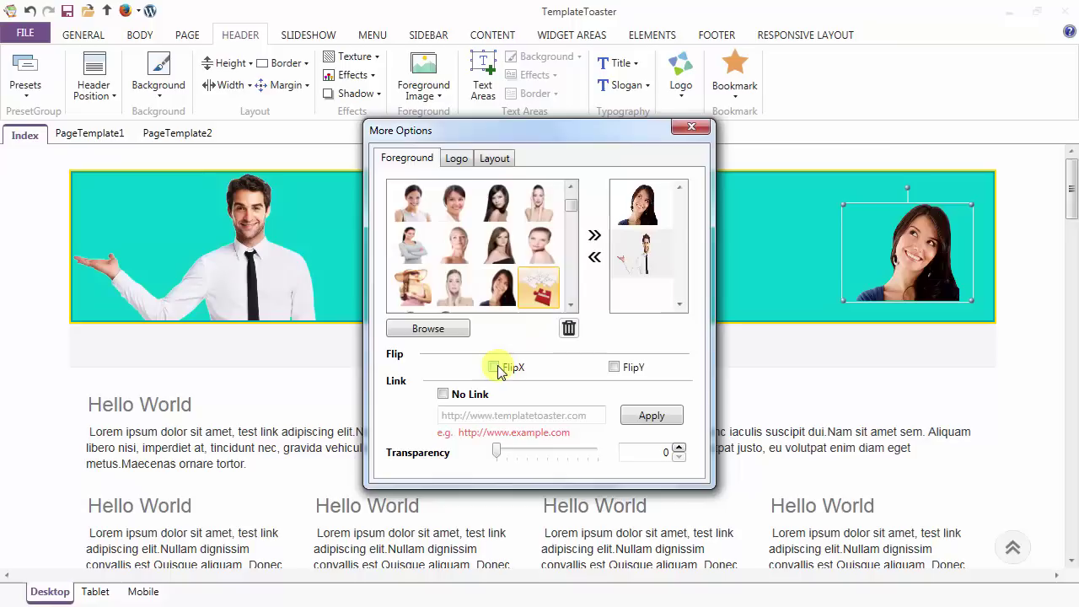
pyautogui.click(497, 368)
pyautogui.click(496, 368)
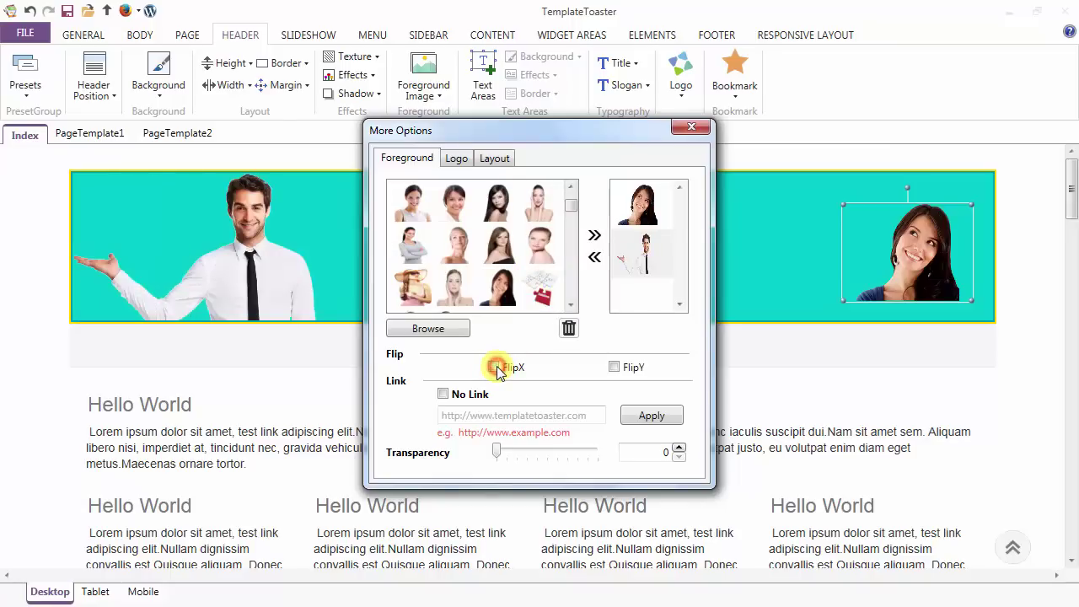
pyautogui.click(443, 394)
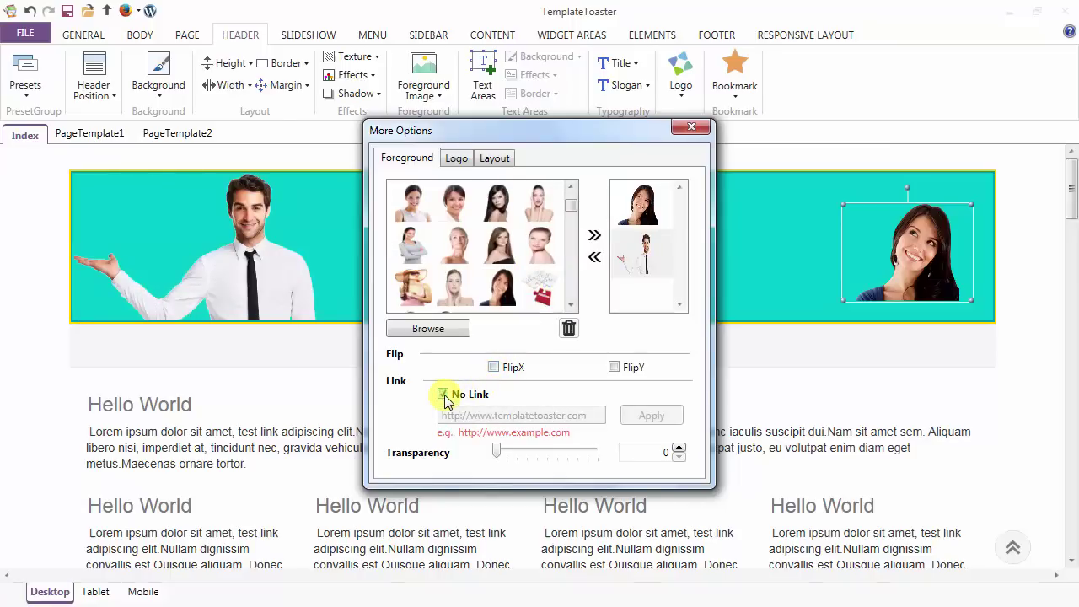
pyautogui.click(443, 395)
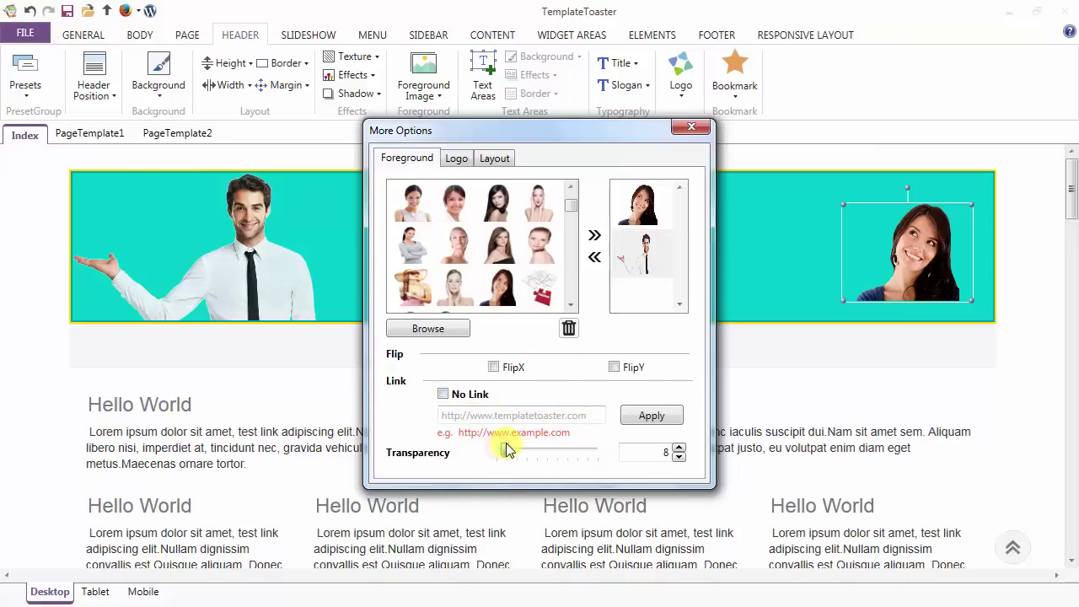
pyautogui.moveTo(506, 449); pyautogui.dragTo(593, 461)
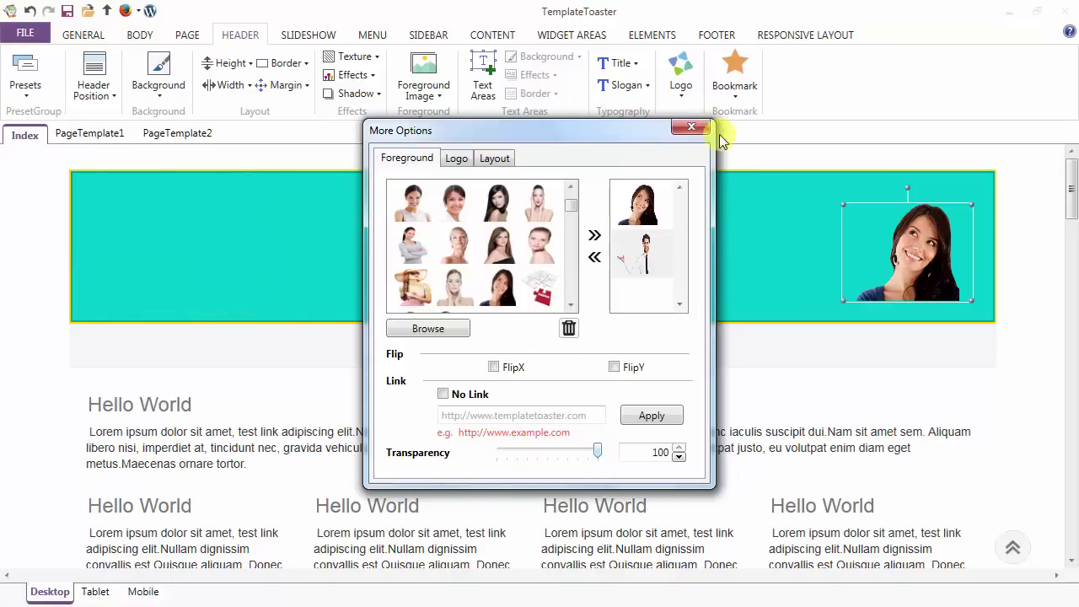
pyautogui.click(692, 128)
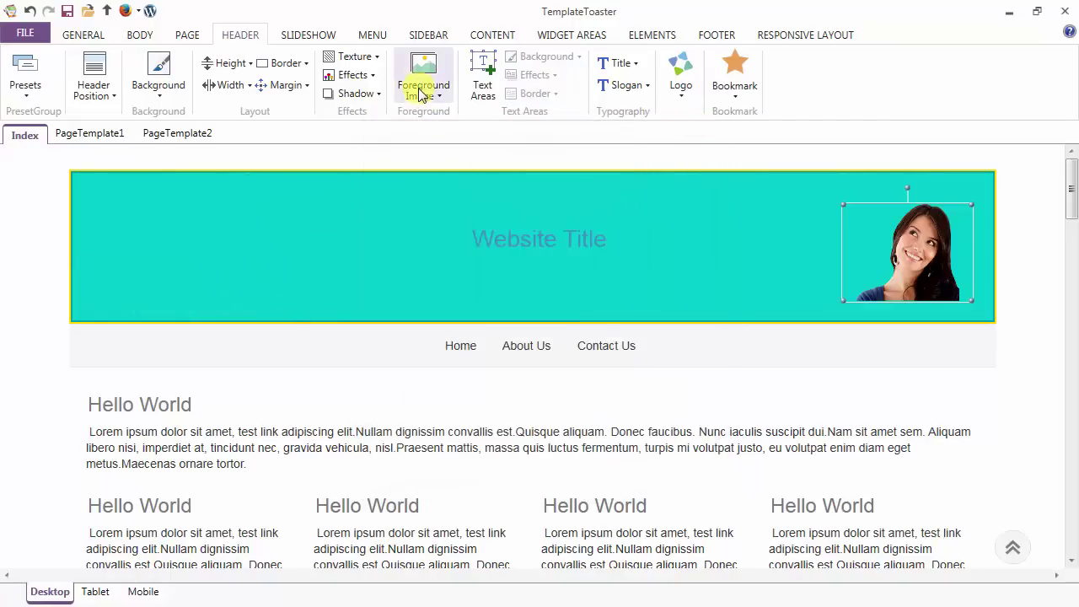
# Place a new text area in the header left of Website Title and start editing it.
pyautogui.click(480, 68)
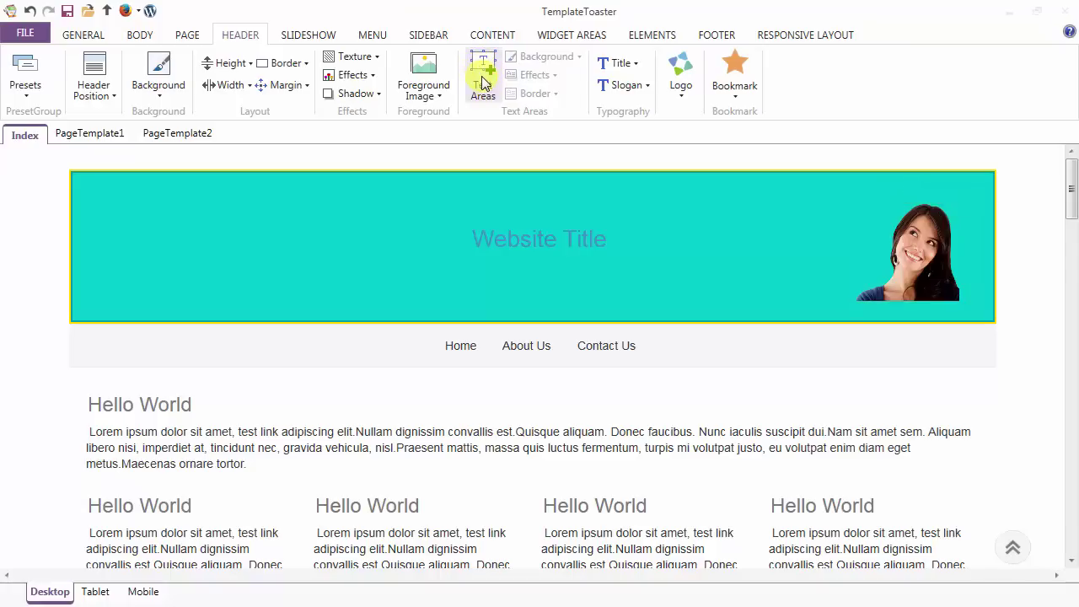
pyautogui.click(310, 223)
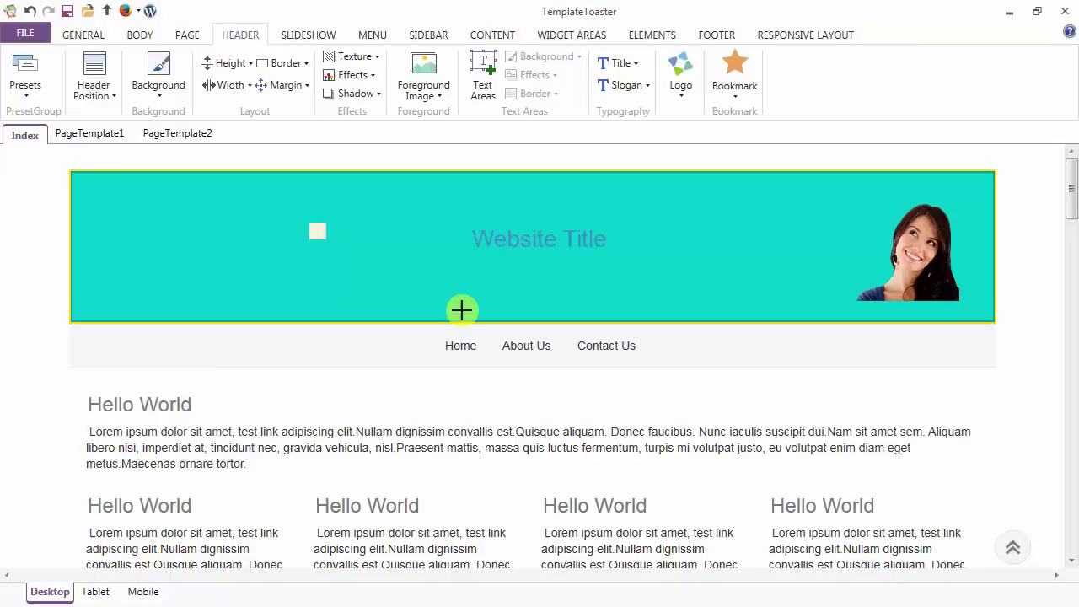
pyautogui.click(461, 310)
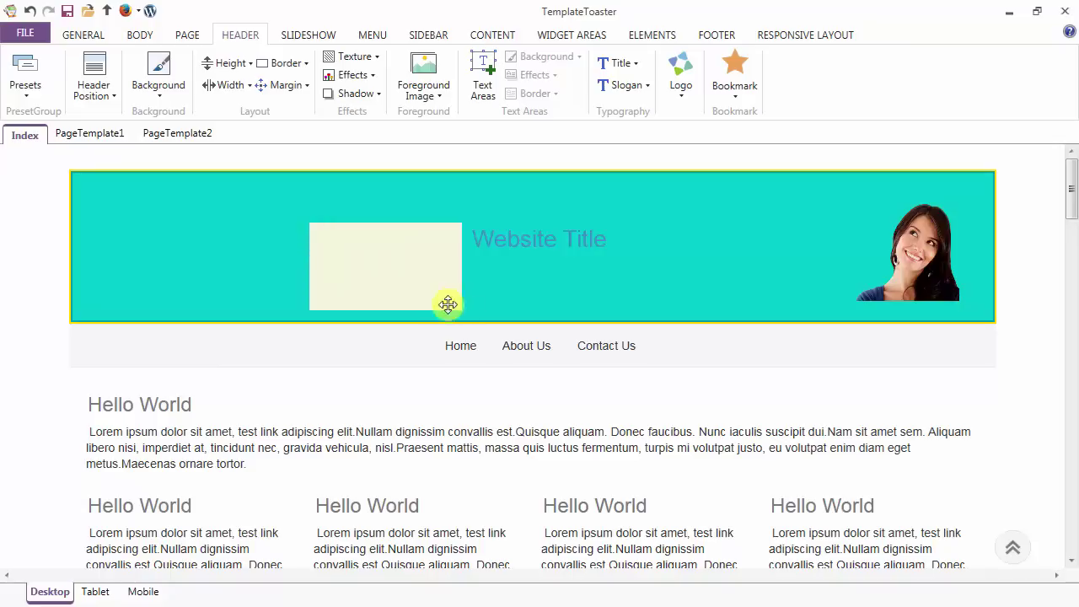
pyautogui.doubleClick(370, 254)
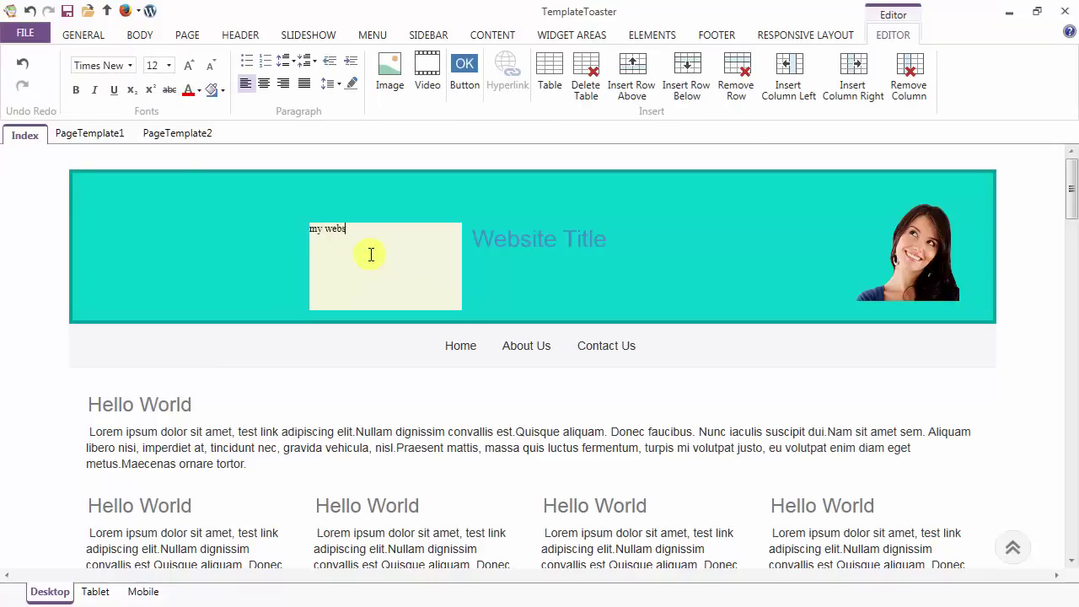
# Type 'my website' into the text area and set it to font size 22.
pyautogui.write('my website')
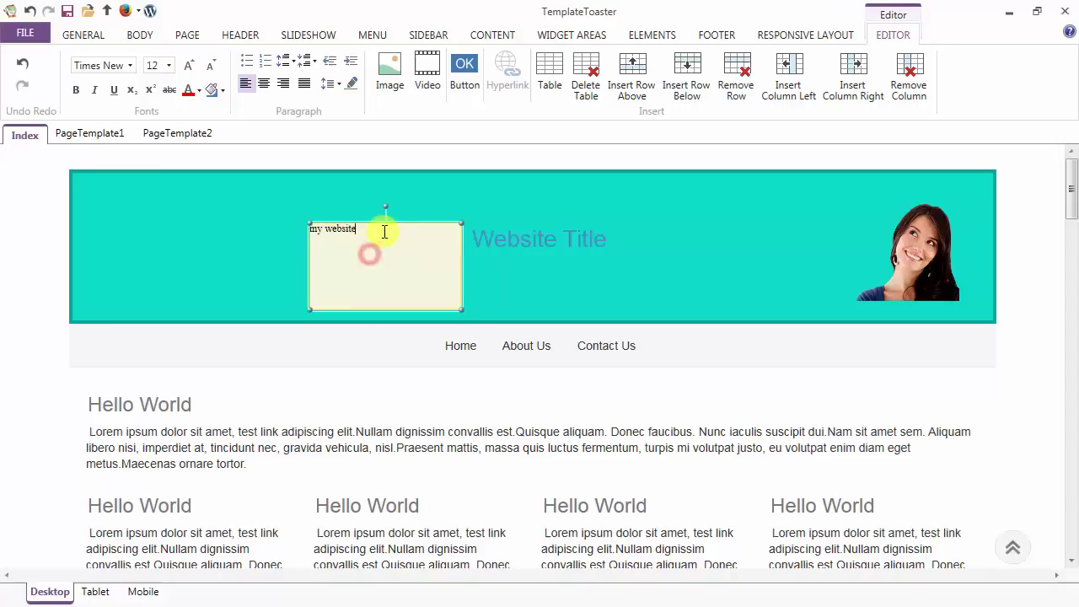
pyautogui.moveTo(379, 231); pyautogui.dragTo(299, 236)
pyautogui.click(168, 66)
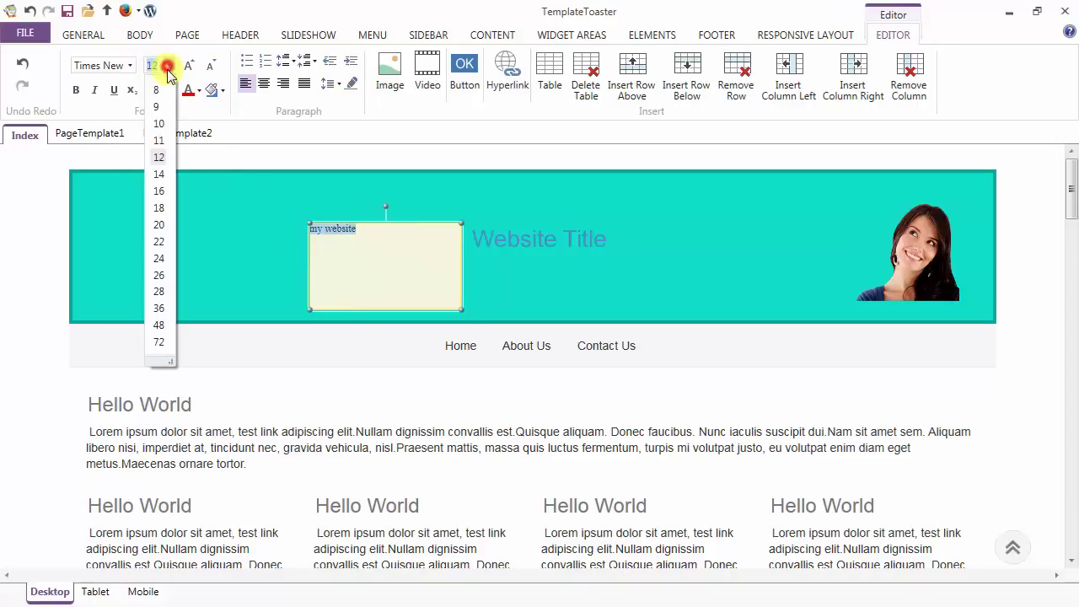
pyautogui.click(160, 242)
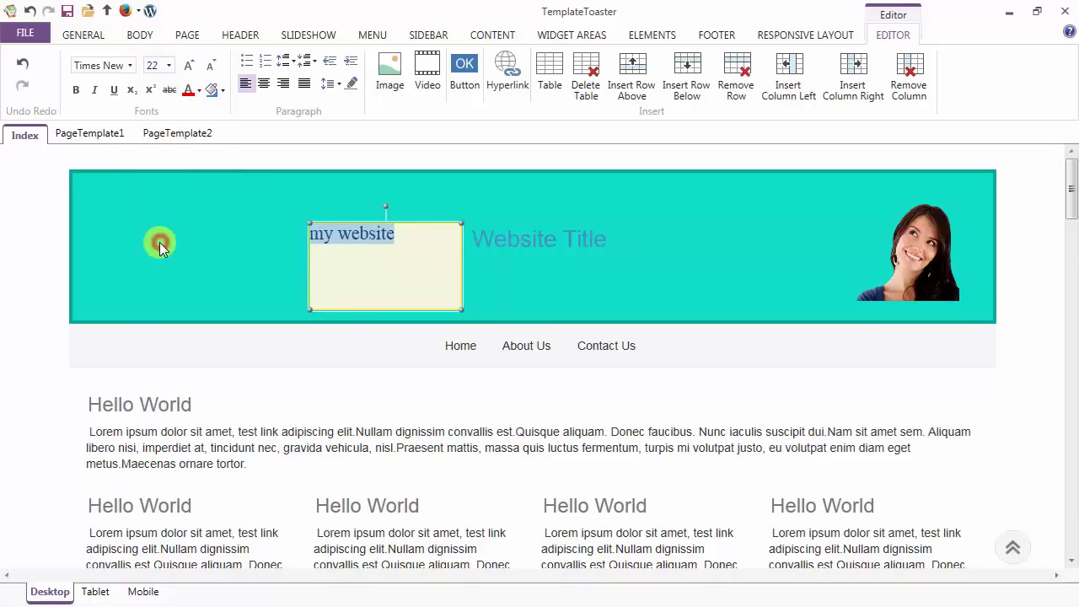
pyautogui.click(410, 272)
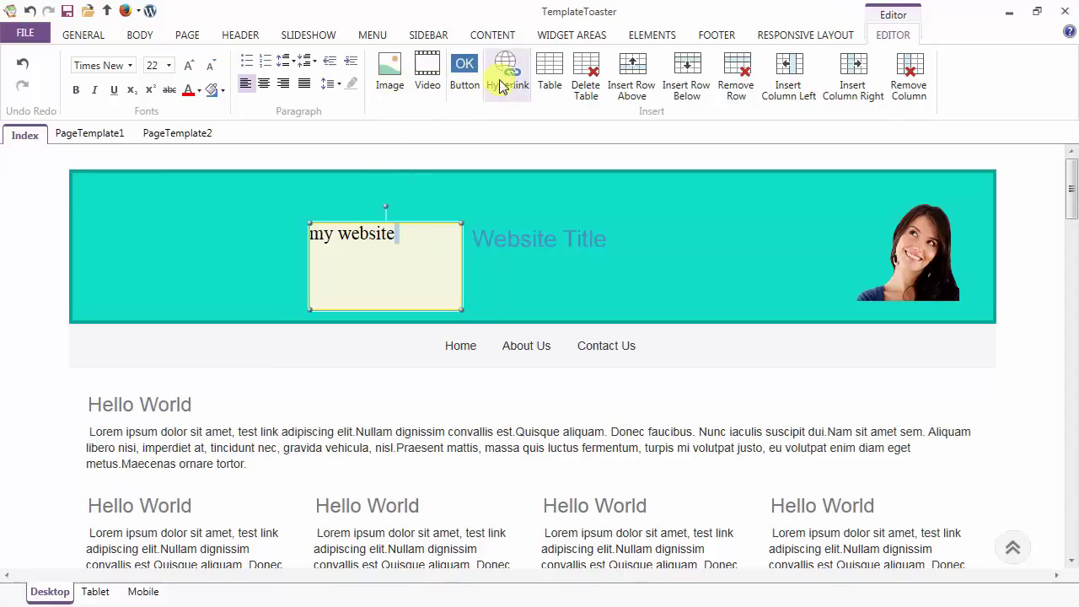
pyautogui.click(507, 282)
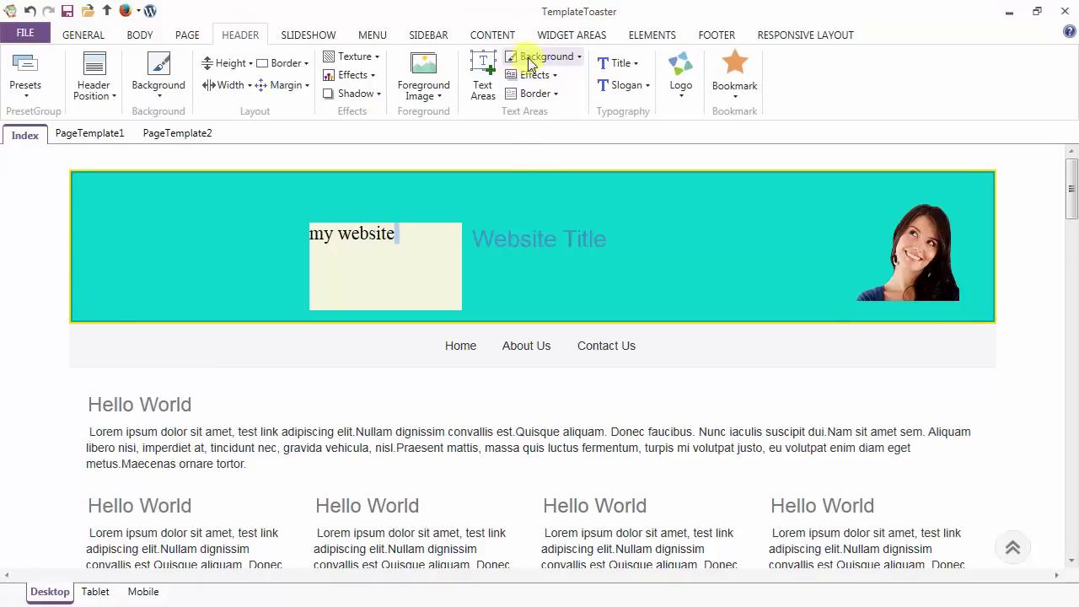
# Preview the text area background, effects and border options, then italicize the Website Title.
pyautogui.click(573, 59)
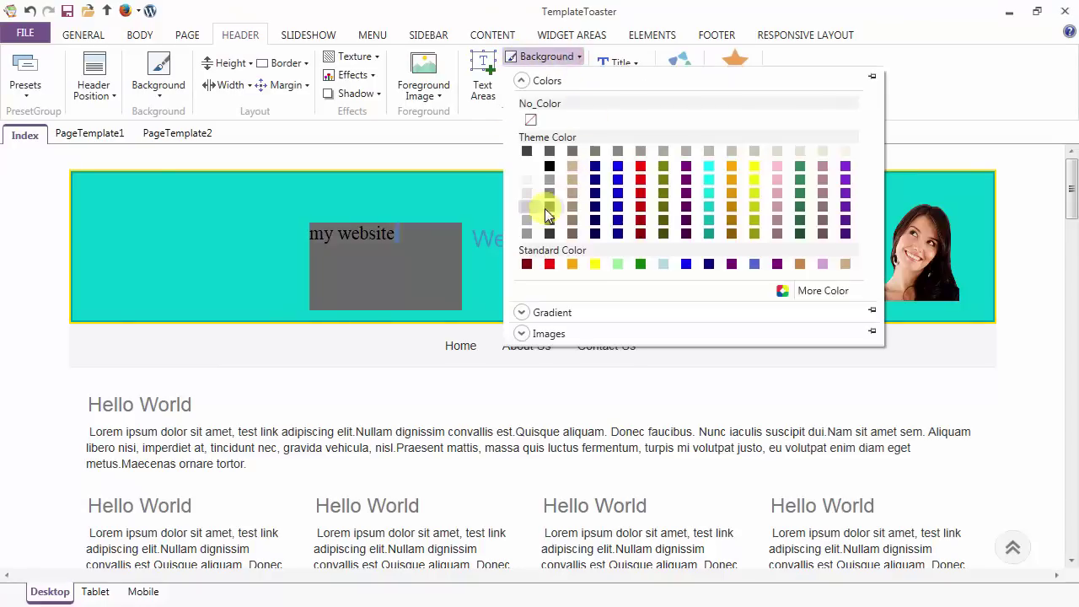
pyautogui.click(527, 211)
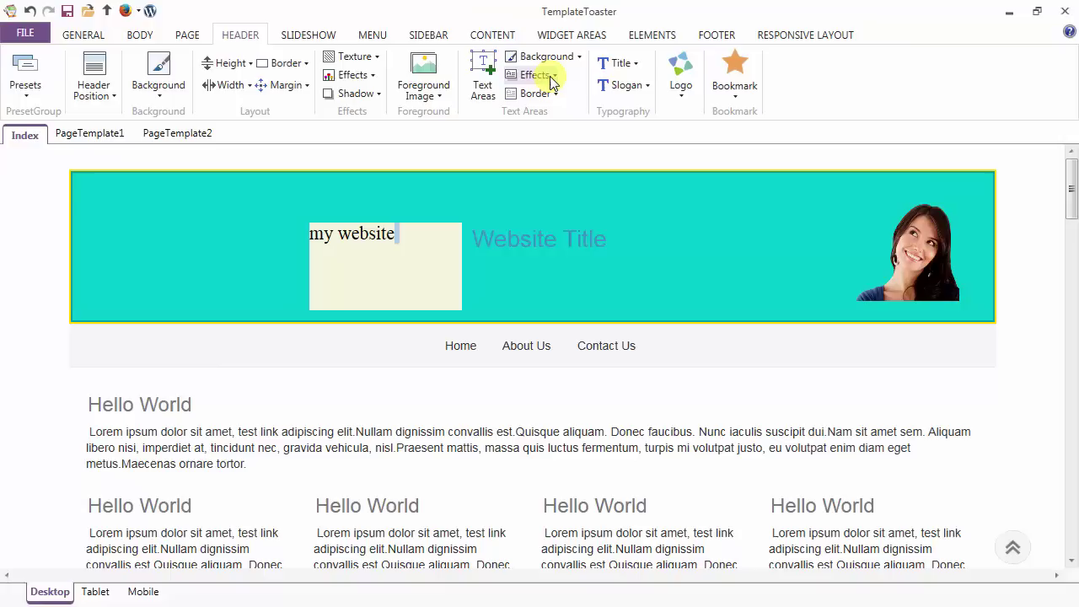
pyautogui.click(549, 75)
pyautogui.click(549, 75)
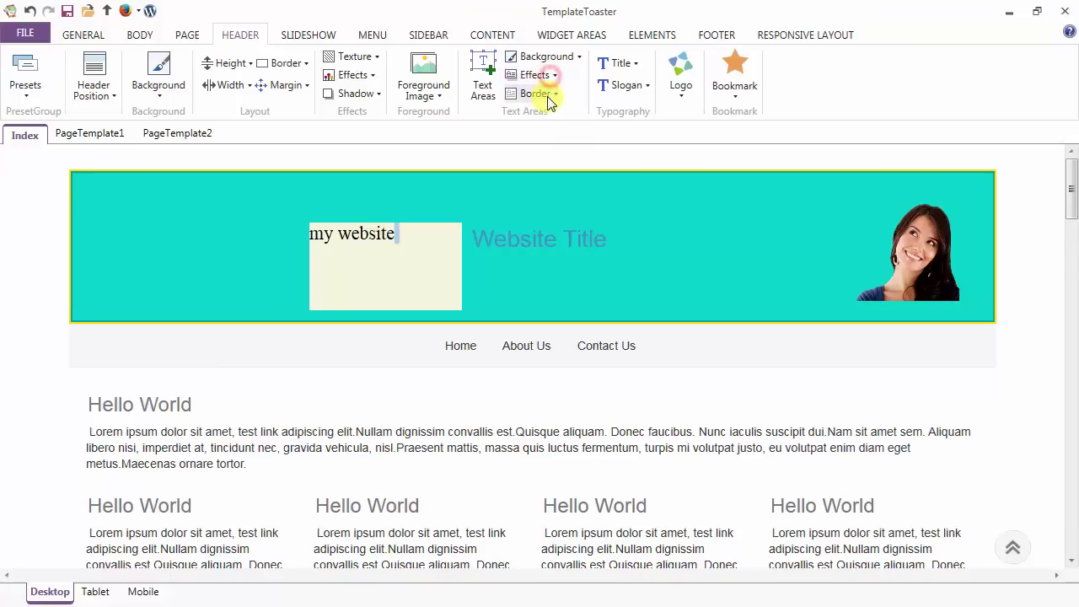
pyautogui.click(550, 94)
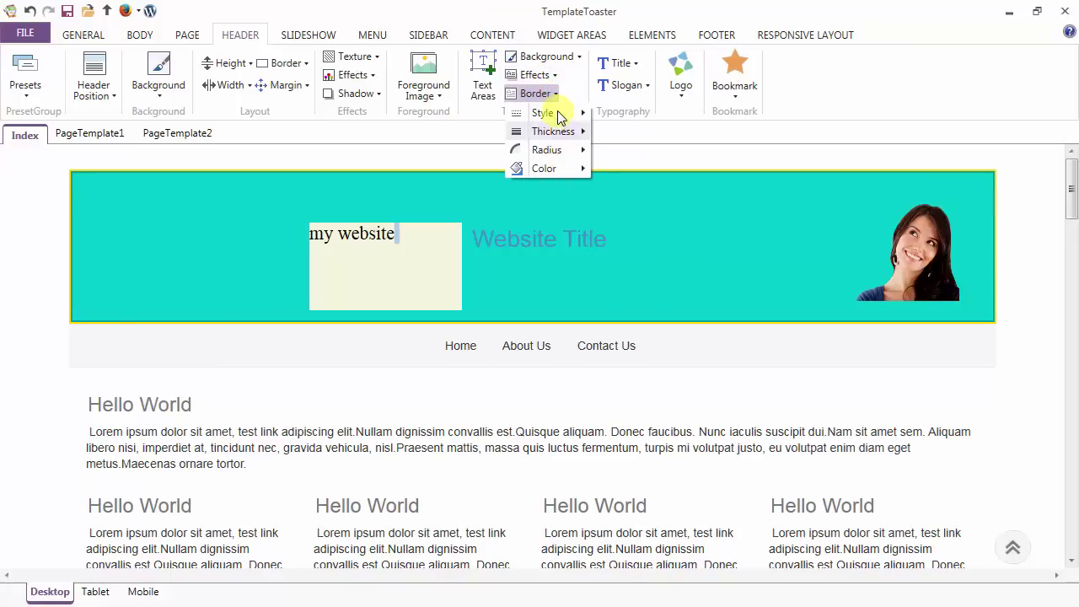
pyautogui.click(546, 94)
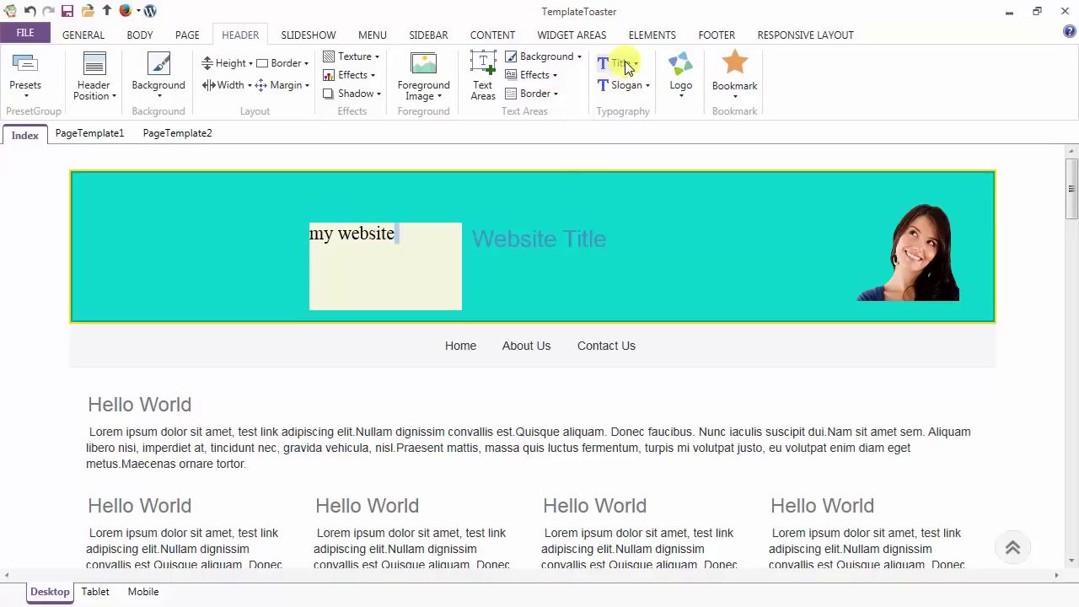
pyautogui.click(621, 67)
# Set the Website Title to a normal, non-italic style at size 22.
pyautogui.click(618, 66)
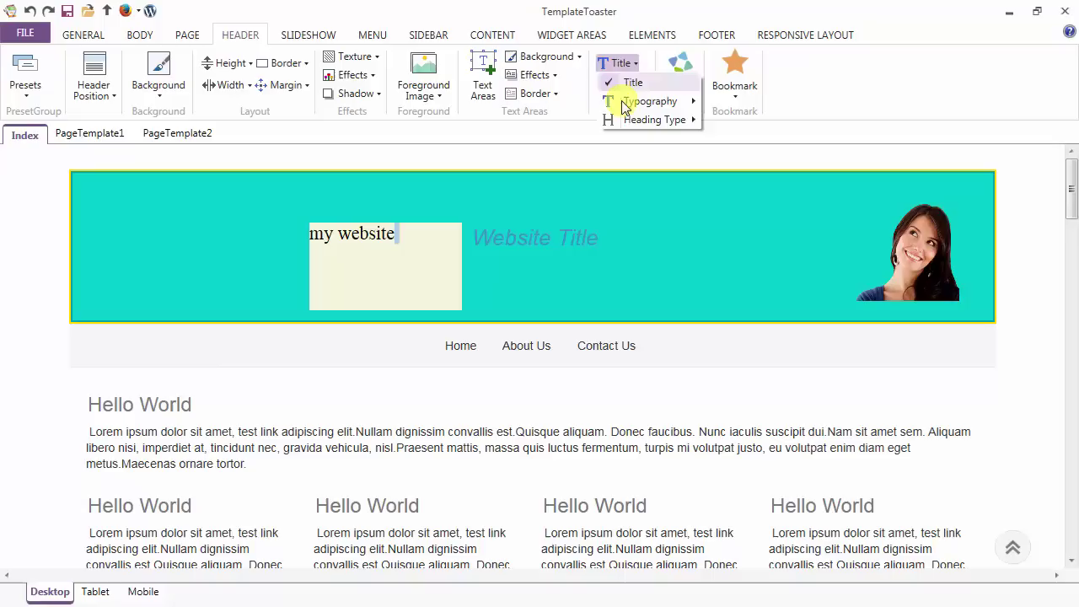
pyautogui.moveTo(622, 102)
pyautogui.moveTo(762, 105)
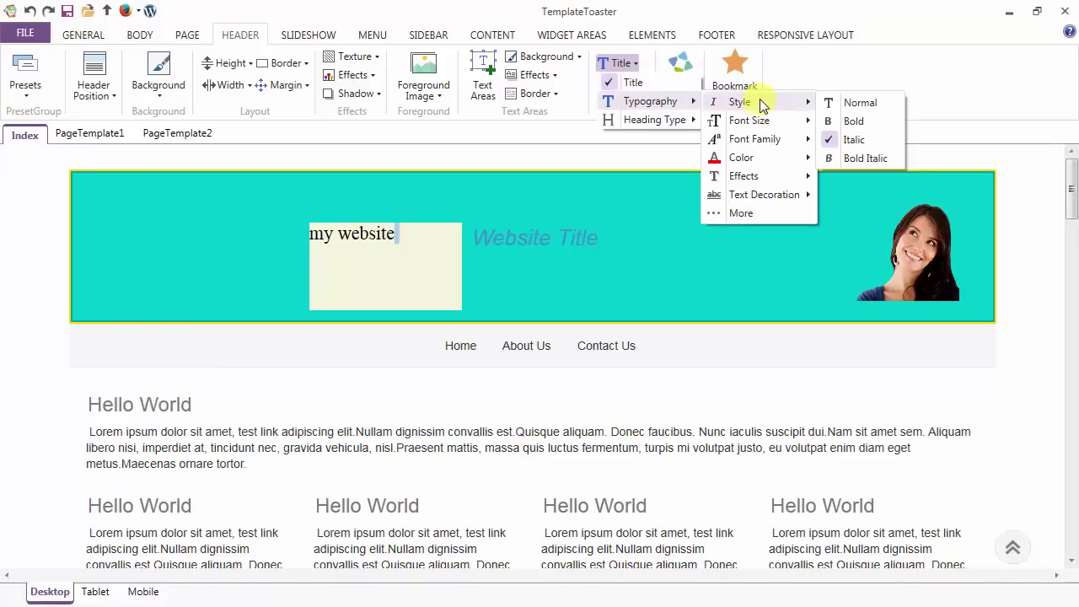
pyautogui.click(868, 107)
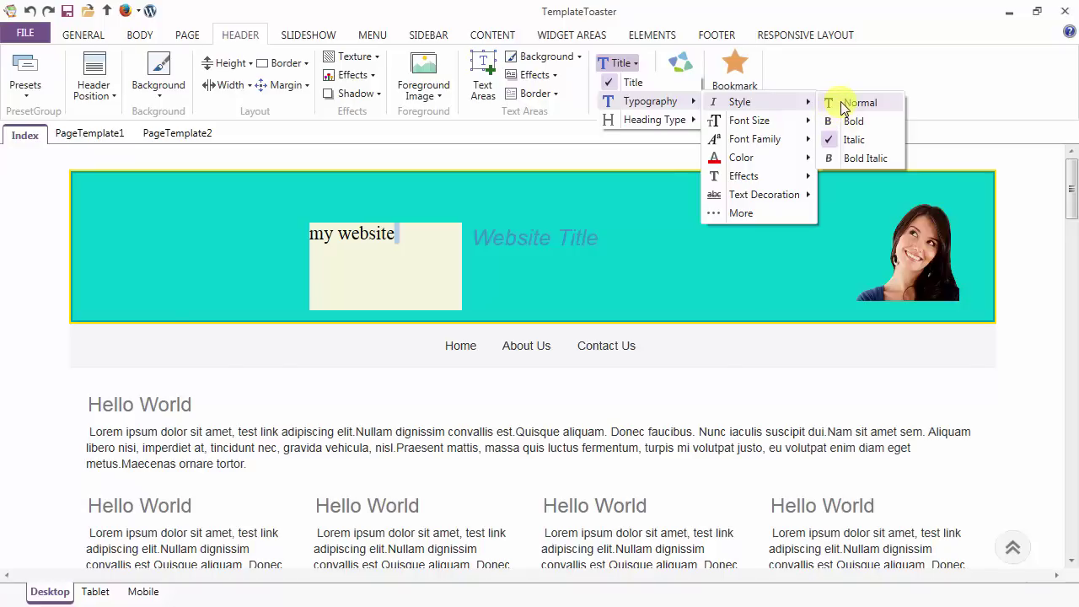
pyautogui.click(845, 108)
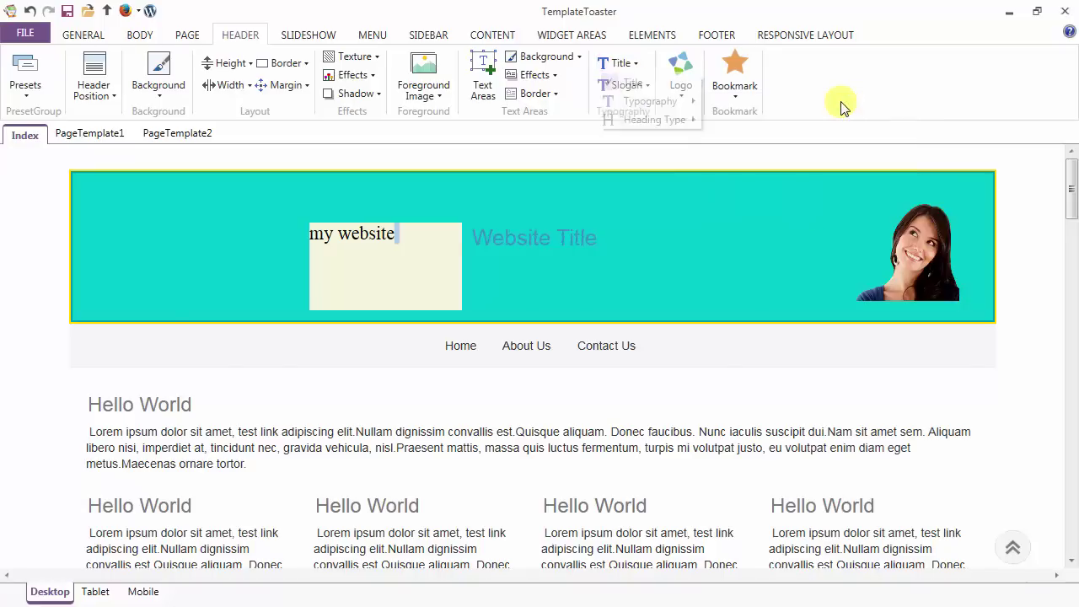
pyautogui.click(628, 65)
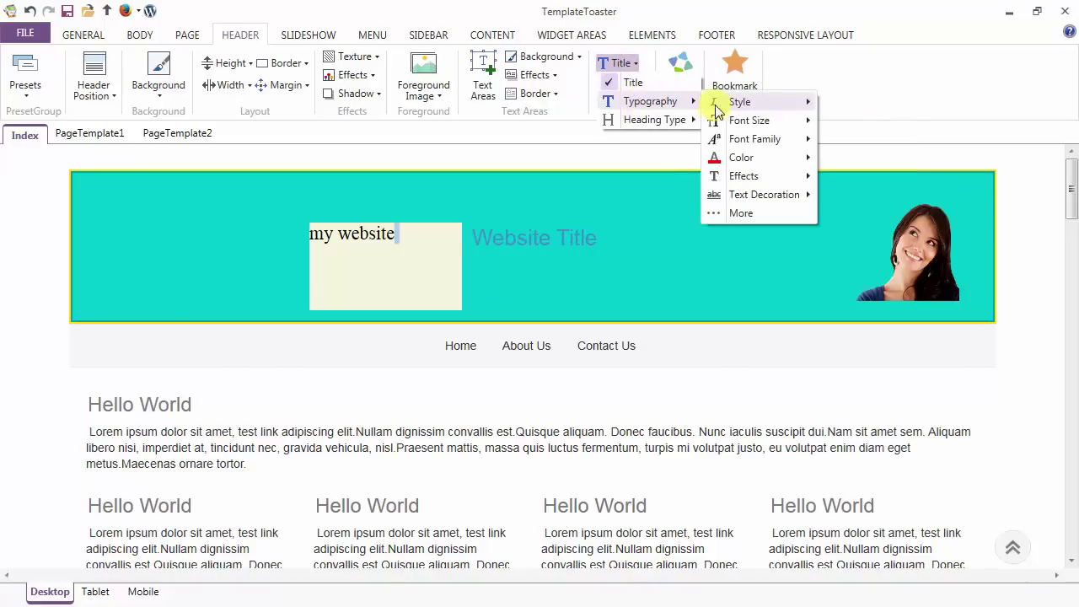
pyautogui.moveTo(727, 124)
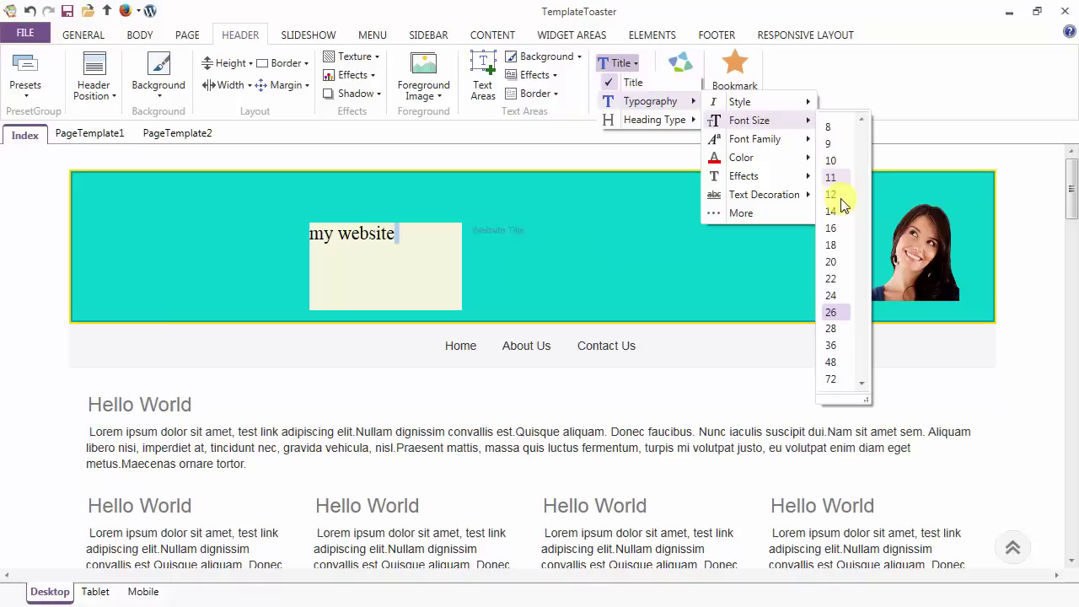
pyautogui.click(839, 293)
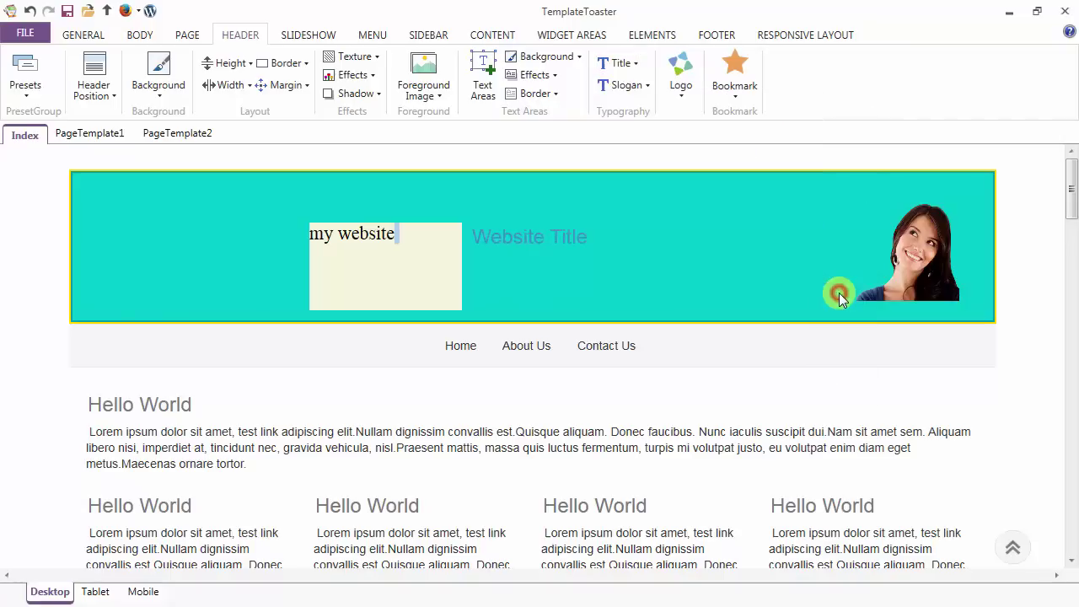
# Change the Website Title font to the system font Arial.
pyautogui.click(620, 64)
pyautogui.moveTo(645, 101)
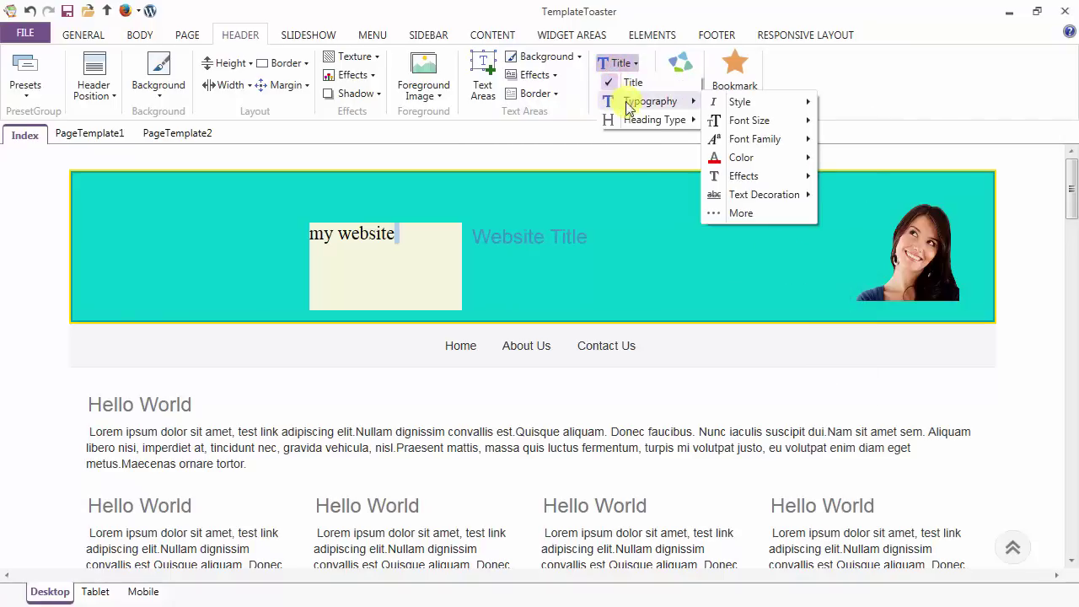
pyautogui.moveTo(723, 139)
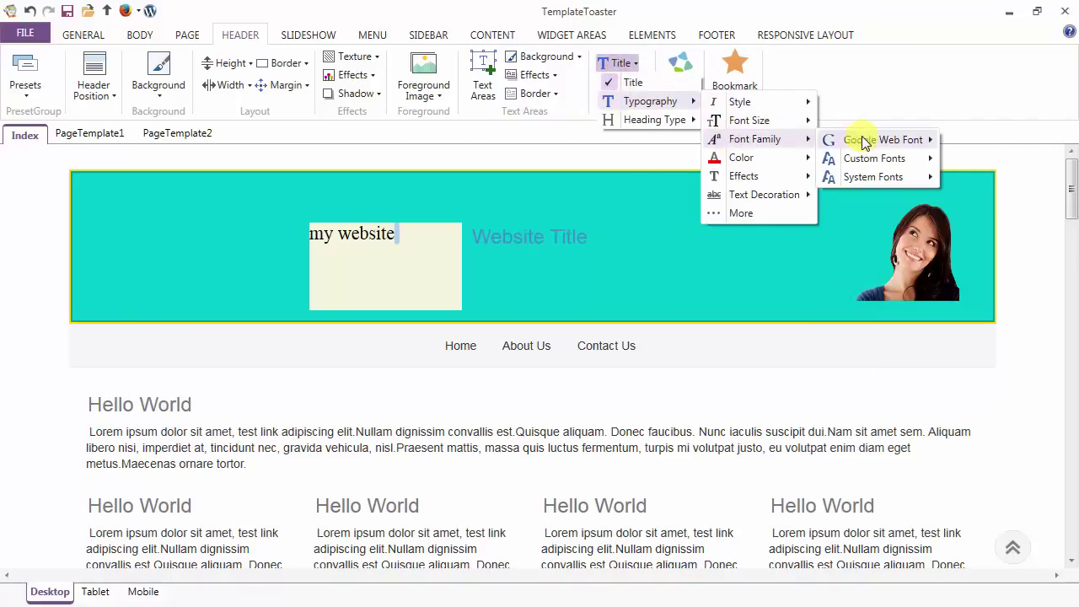
pyautogui.moveTo(864, 141)
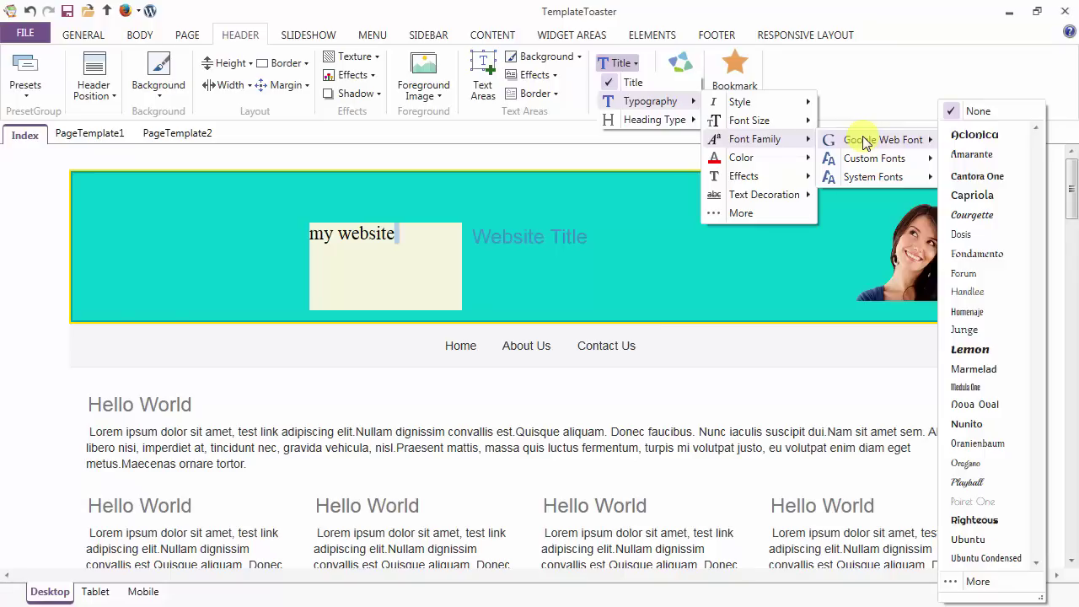
pyautogui.moveTo(862, 177)
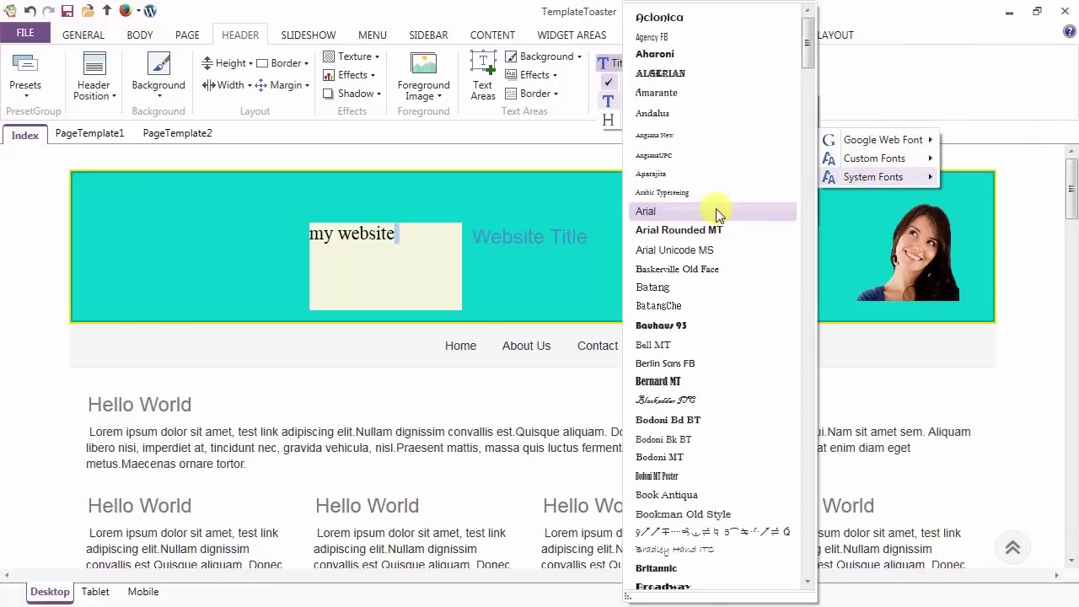
pyautogui.click(672, 213)
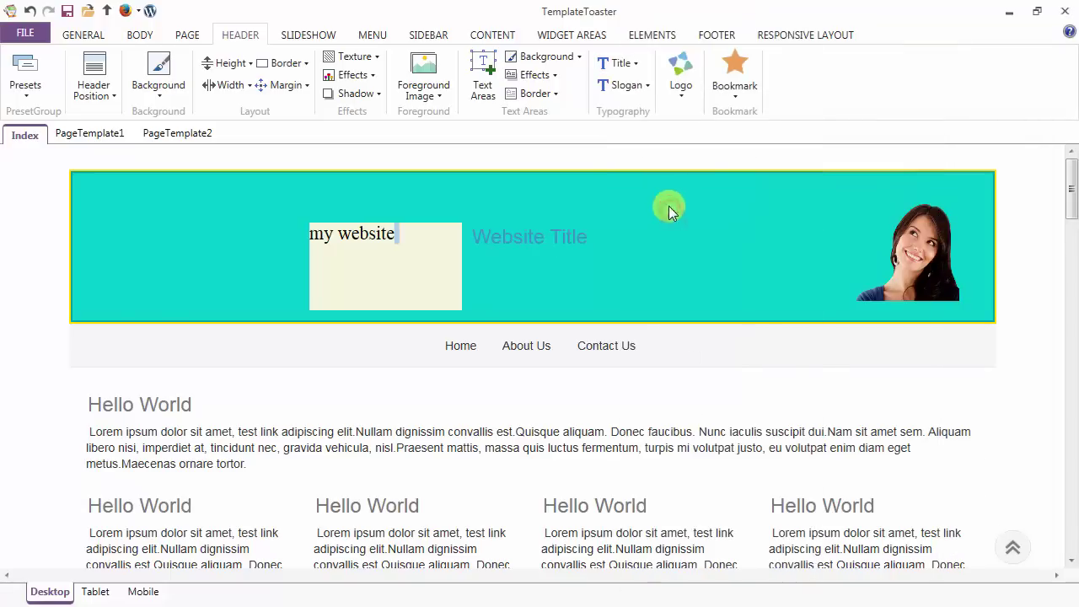
# Give the Website Title a dark navy colour.
pyautogui.click(624, 64)
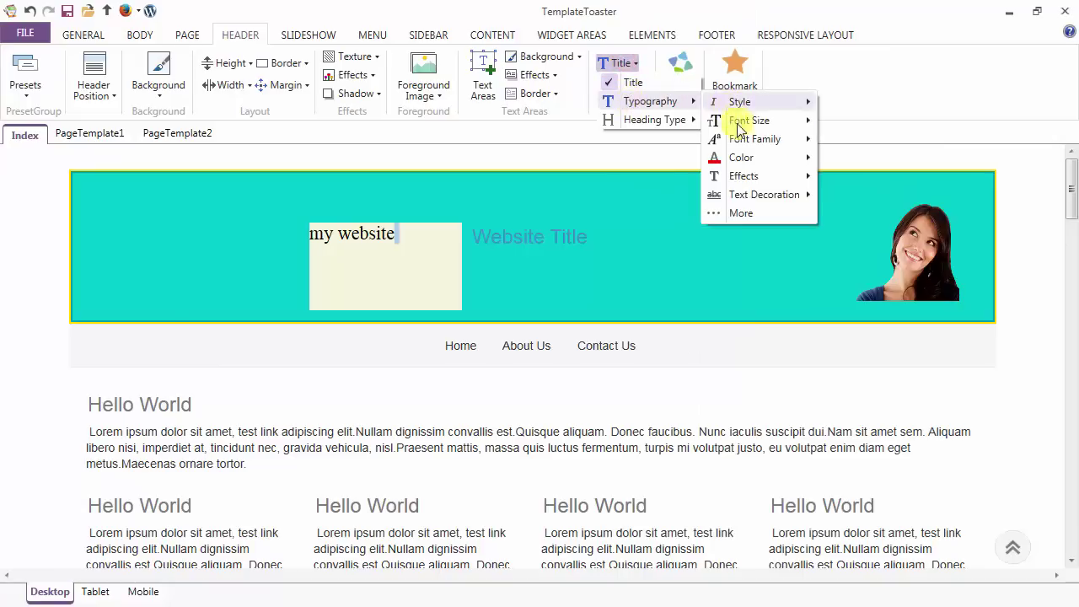
pyautogui.moveTo(742, 161)
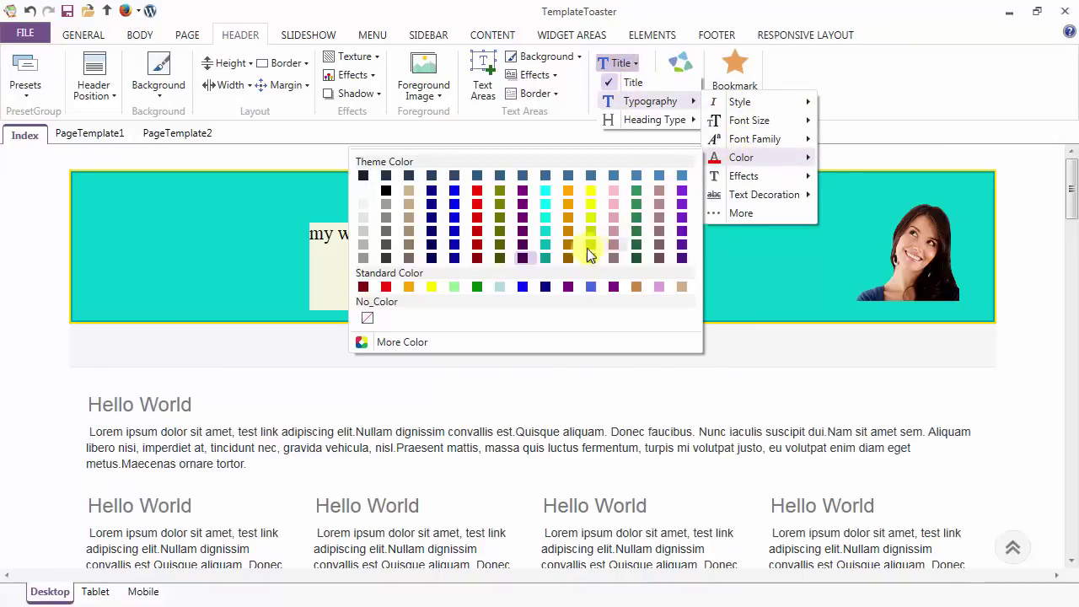
pyautogui.click(432, 259)
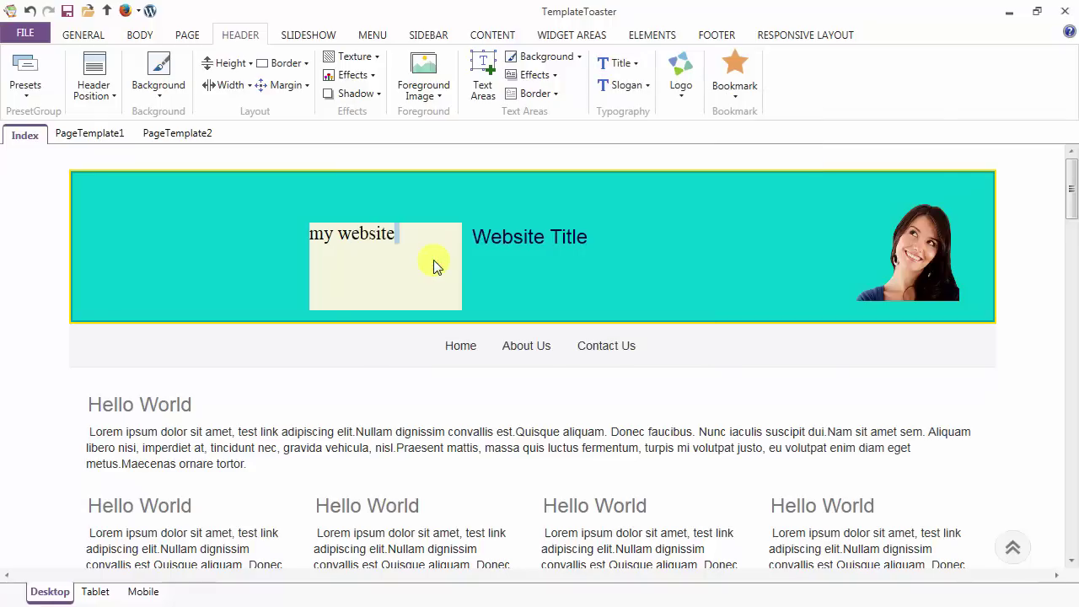
pyautogui.click(518, 229)
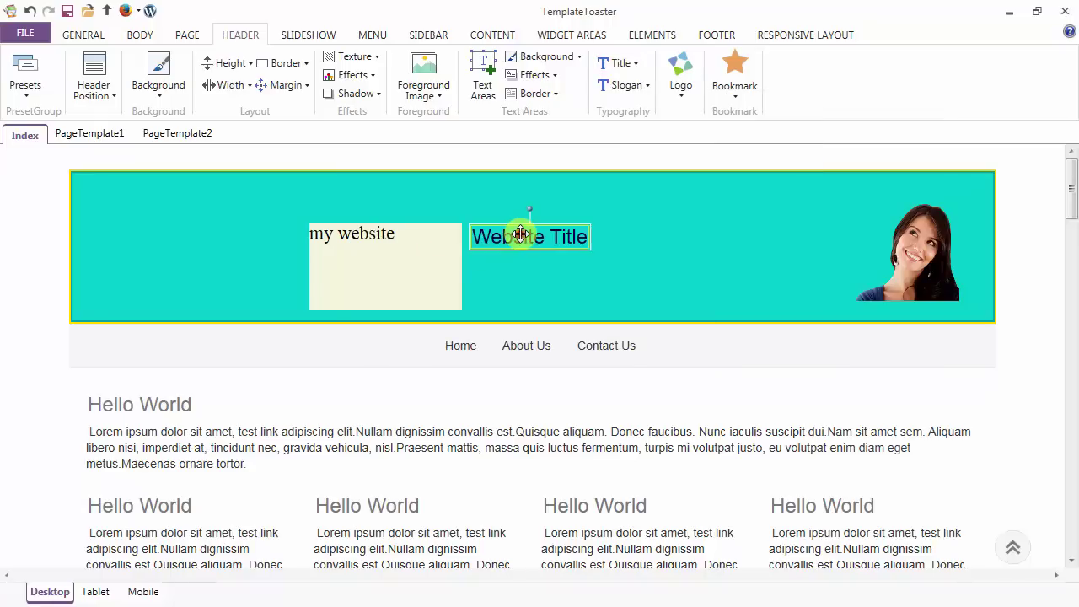
# Add a drop shadow effect to the Website Title.
pyautogui.click(624, 65)
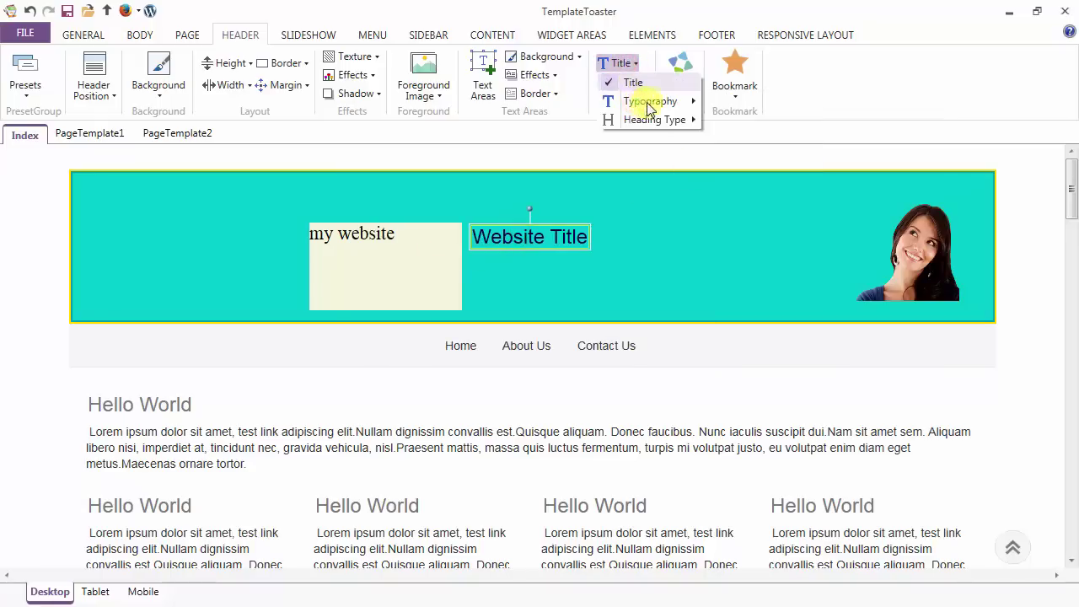
pyautogui.click(692, 102)
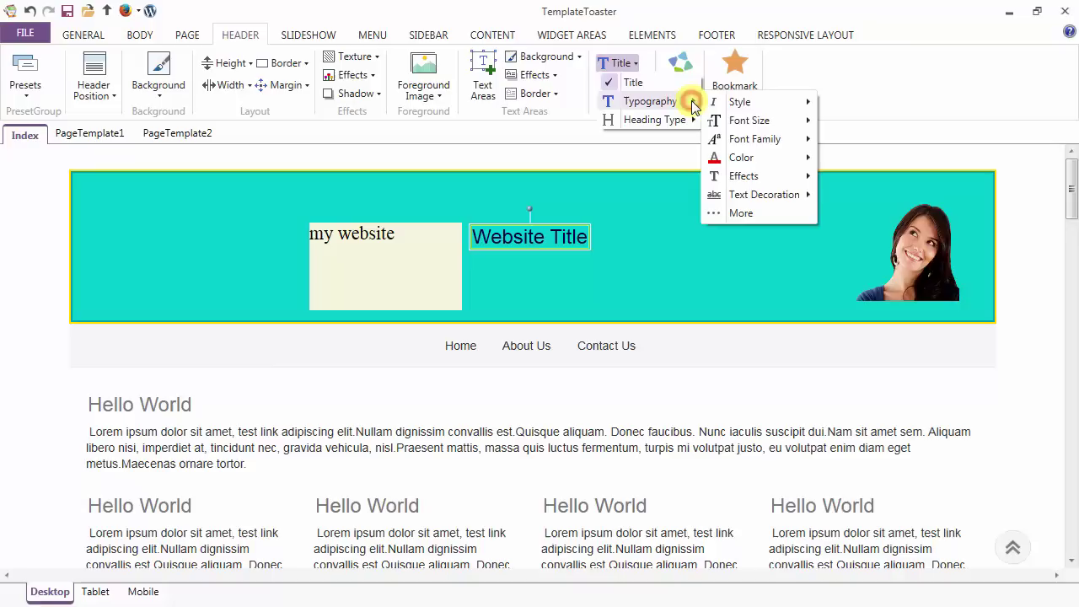
pyautogui.moveTo(745, 176)
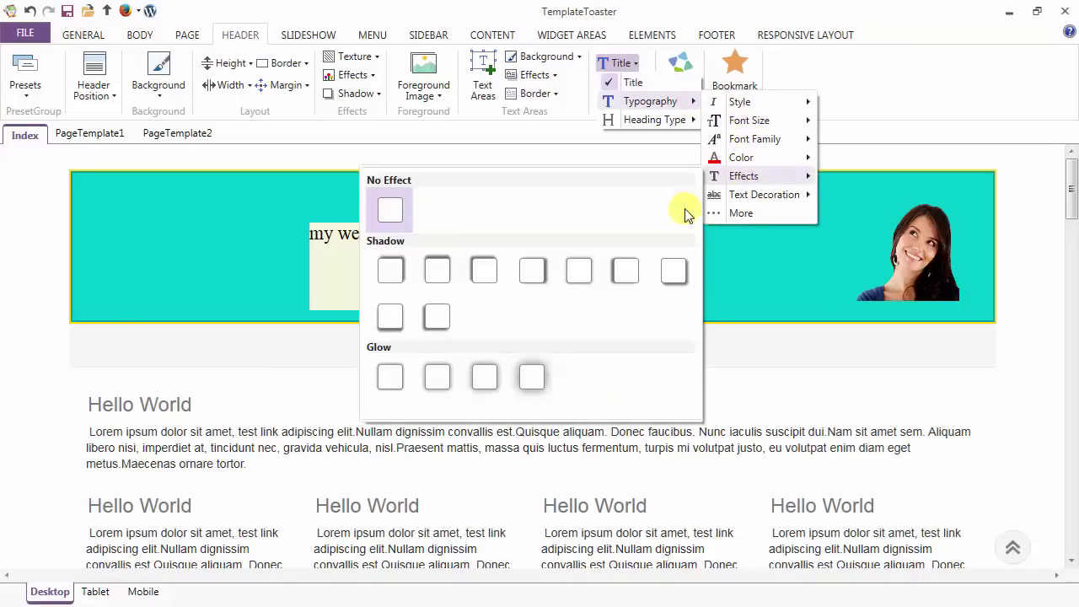
pyautogui.click(434, 269)
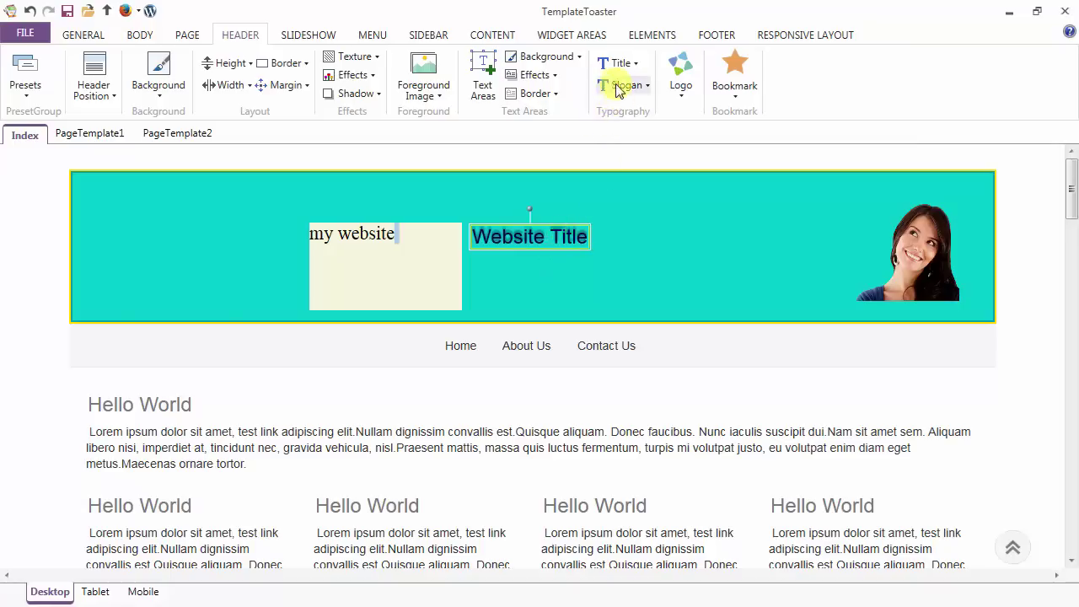
# Apply the title's full typography settings and close the Typography dialog.
pyautogui.click(635, 69)
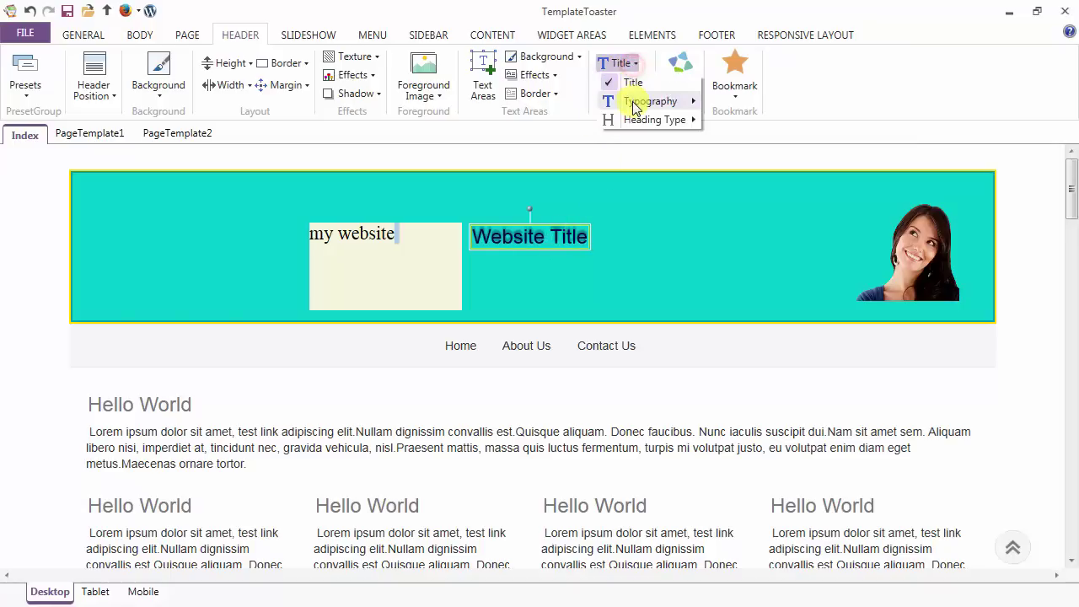
pyautogui.click(731, 196)
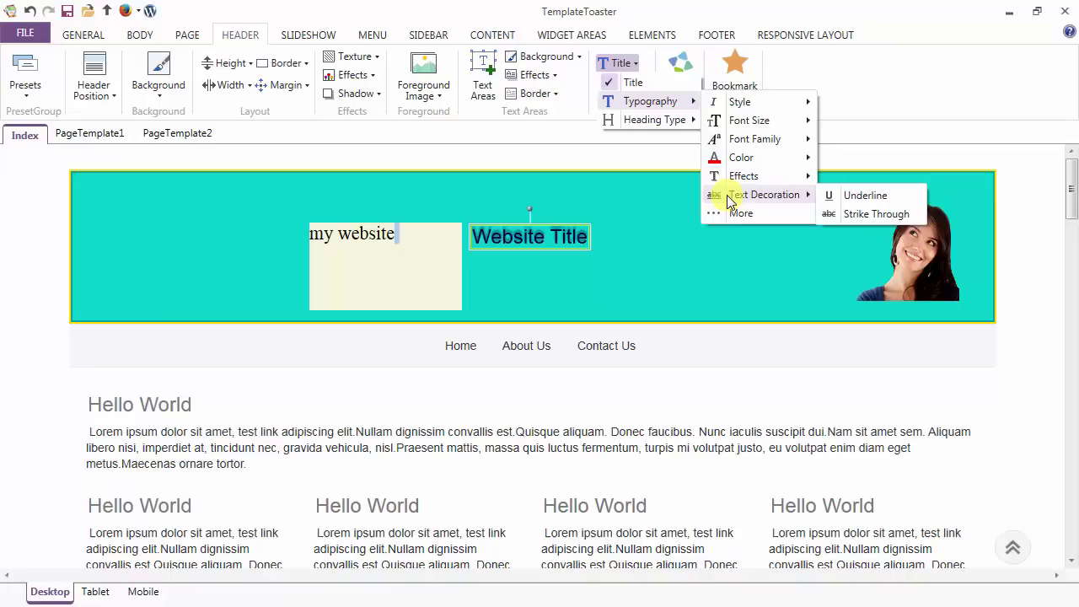
pyautogui.click(731, 214)
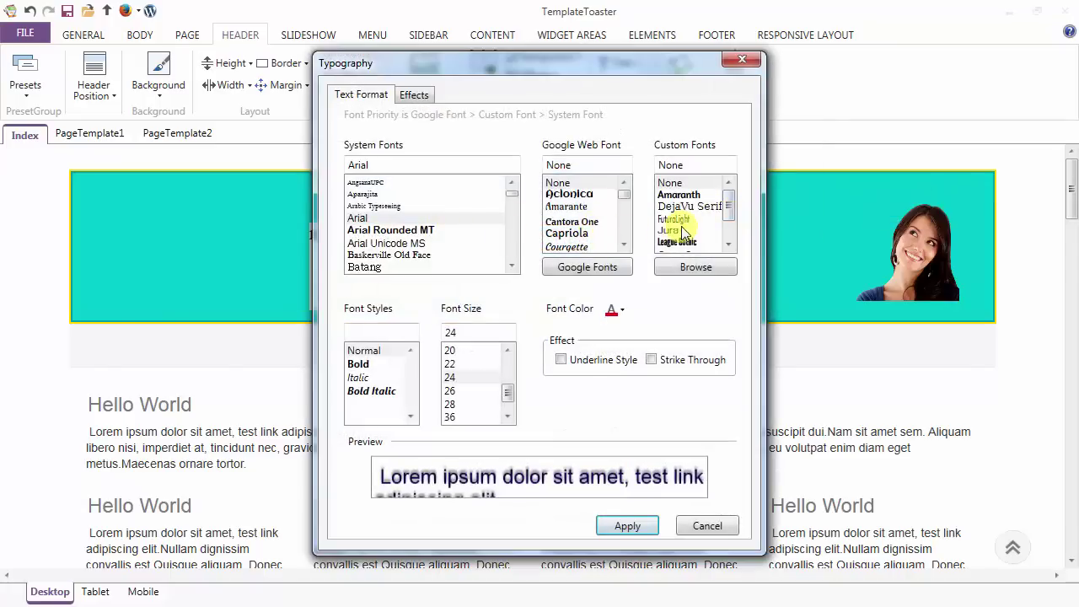
pyautogui.click(624, 526)
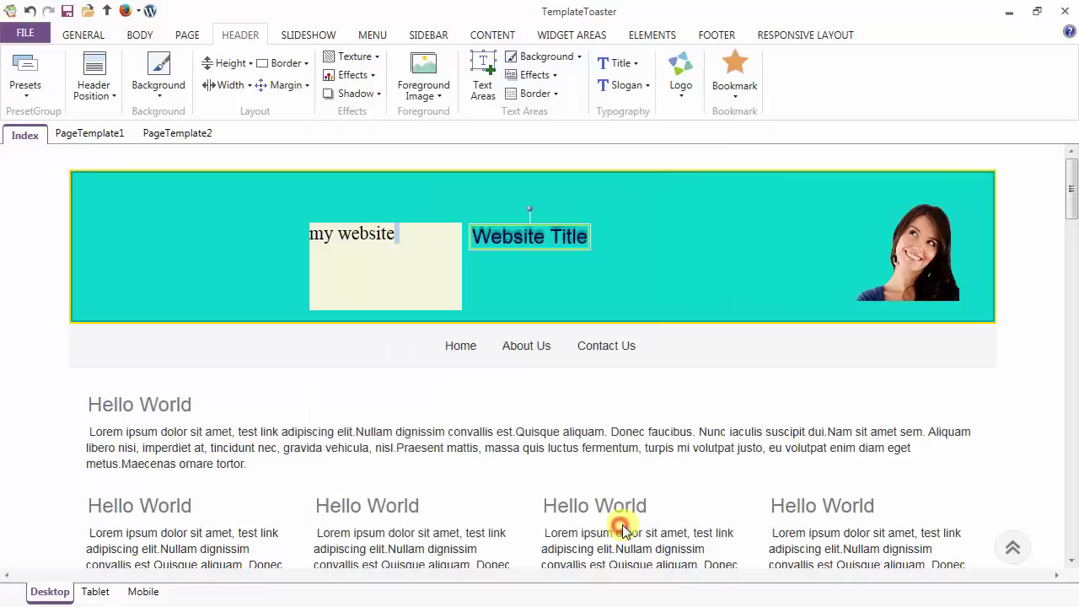
# Check the slogan options, then scroll through the ready-made logo designs.
pyautogui.click(629, 88)
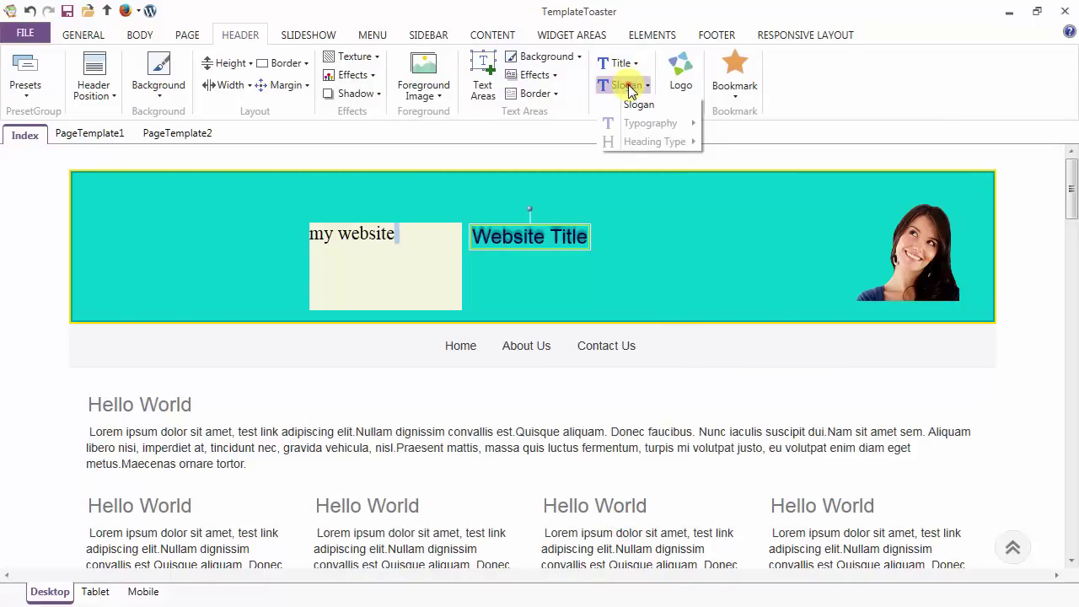
pyautogui.click(629, 88)
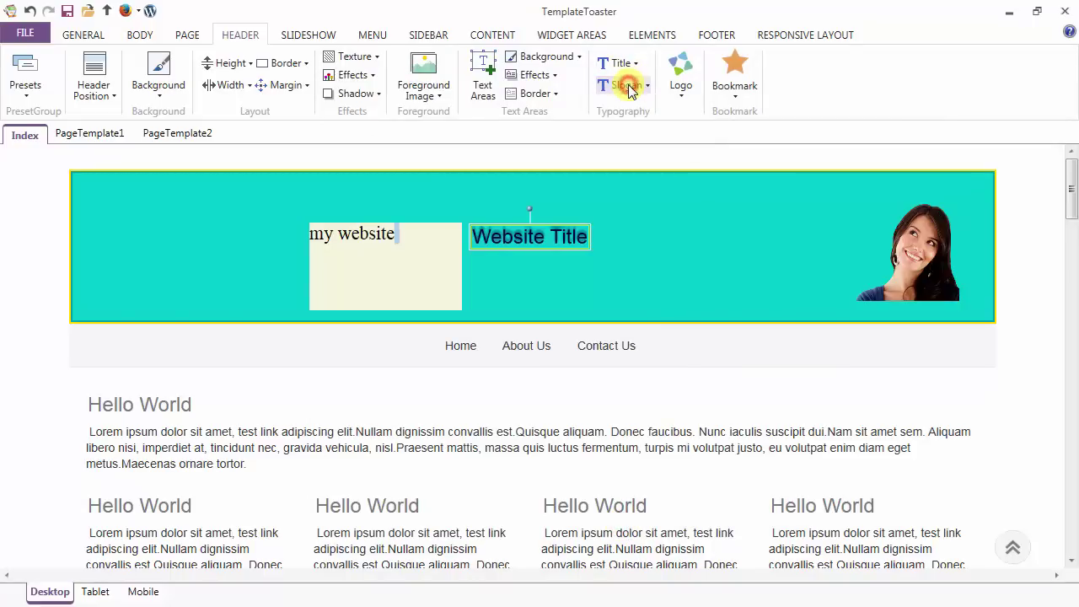
pyautogui.click(684, 80)
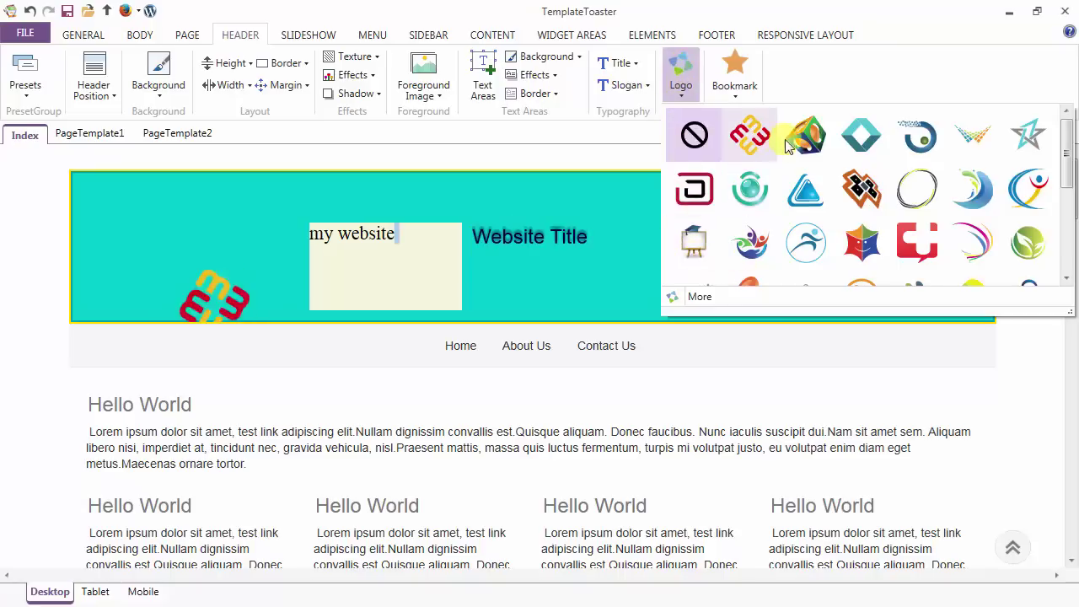
pyautogui.scroll(-3, 877, 265)
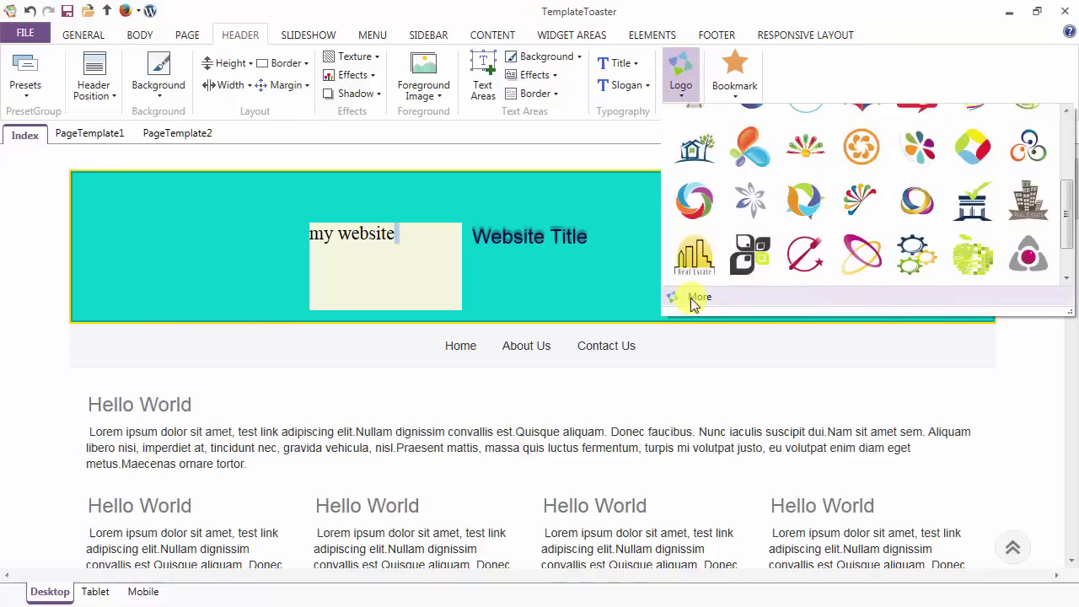
# Close the logo gallery, save the design as bookmark 'my theme', and check the bookmarks list.
pyautogui.click(678, 80)
pyautogui.click(736, 80)
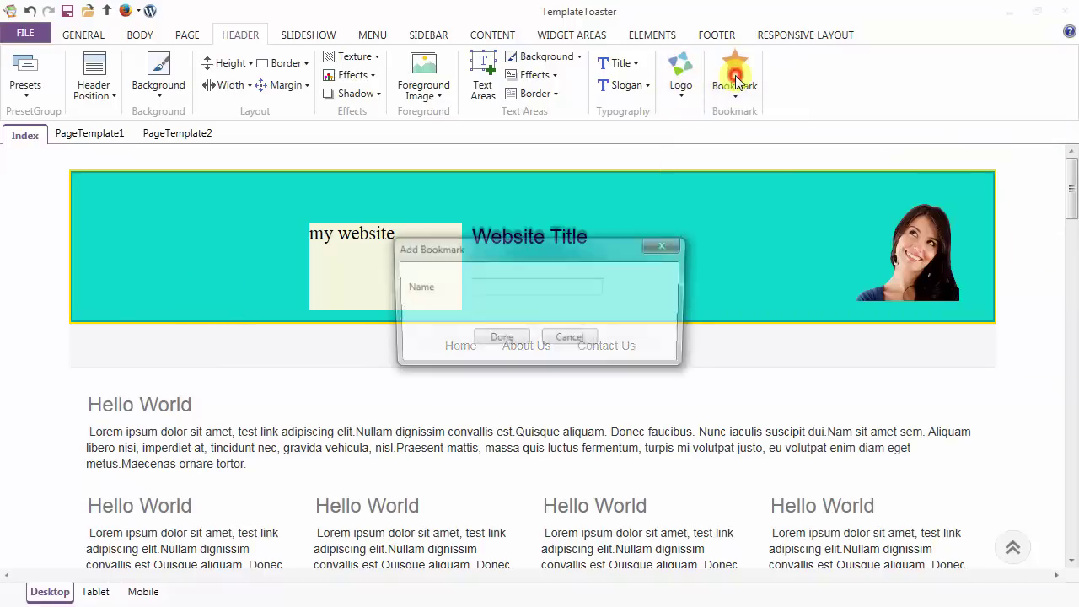
pyautogui.click(498, 286)
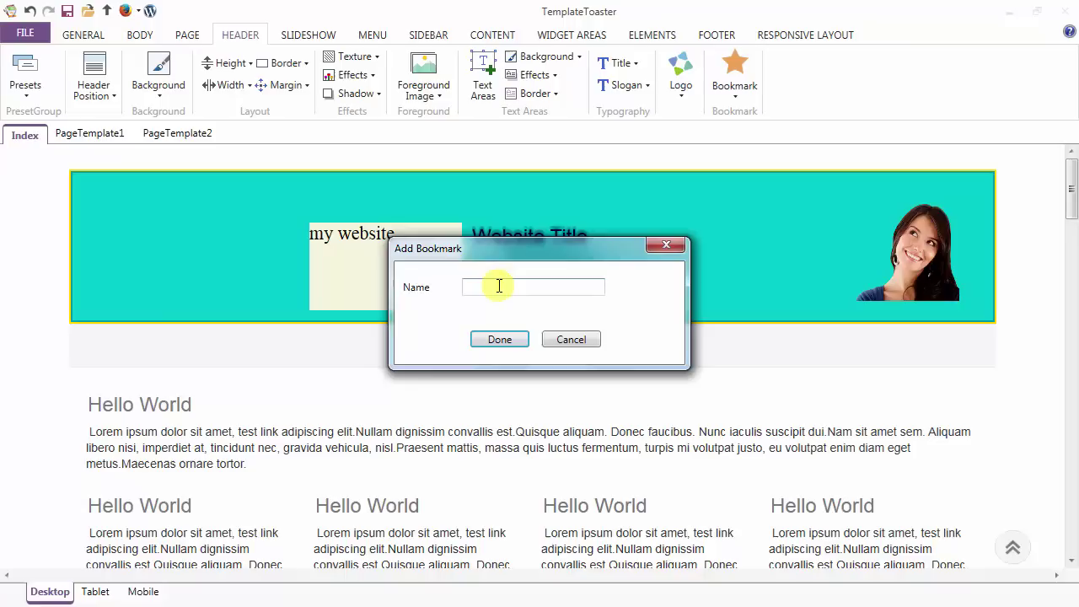
pyautogui.write('my theme')
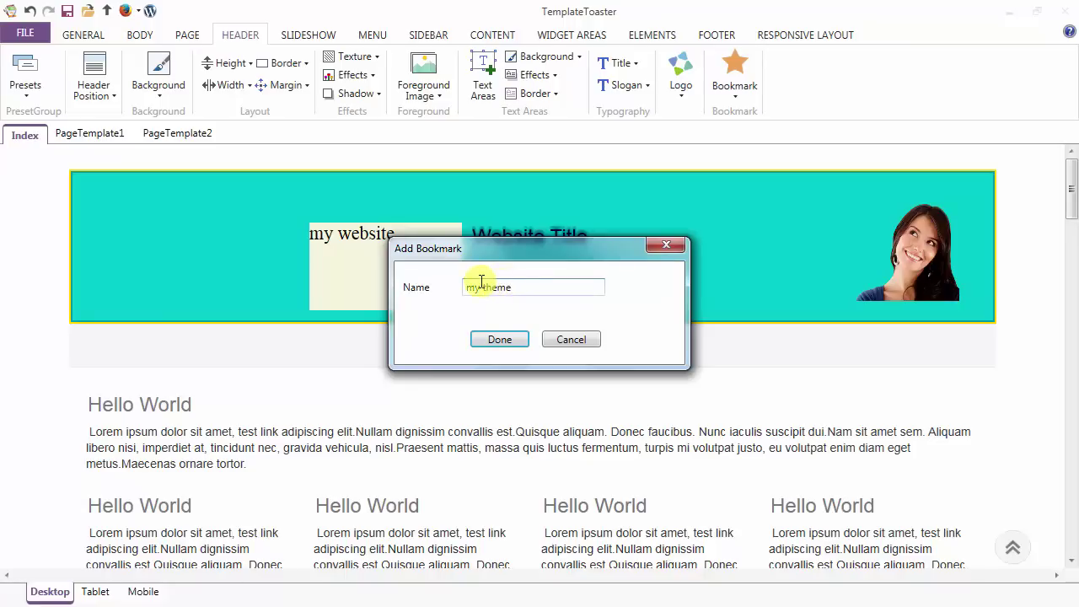
pyautogui.click(500, 340)
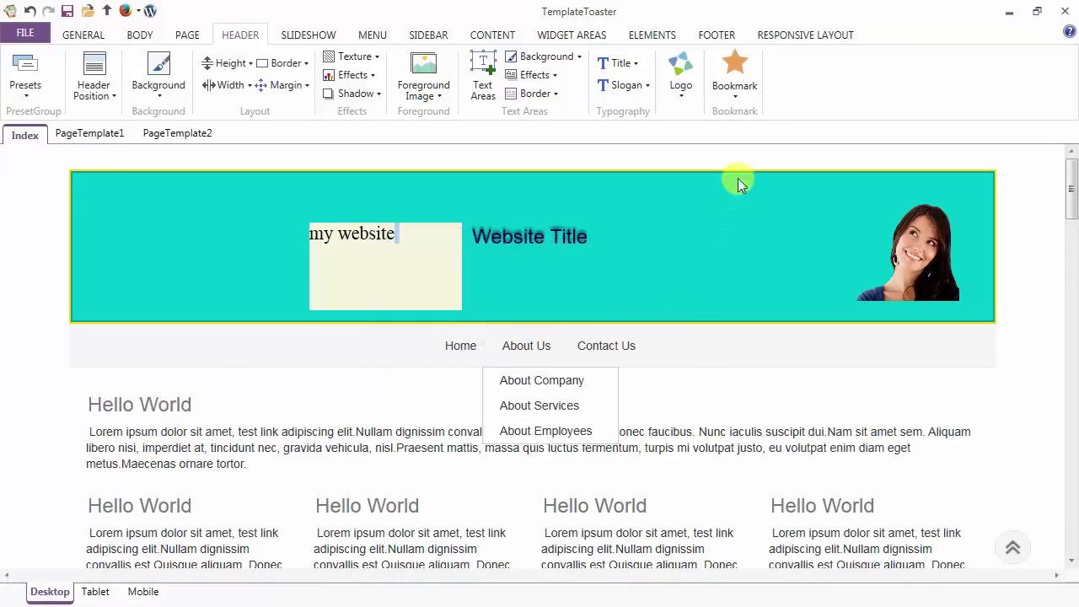
pyautogui.click(738, 96)
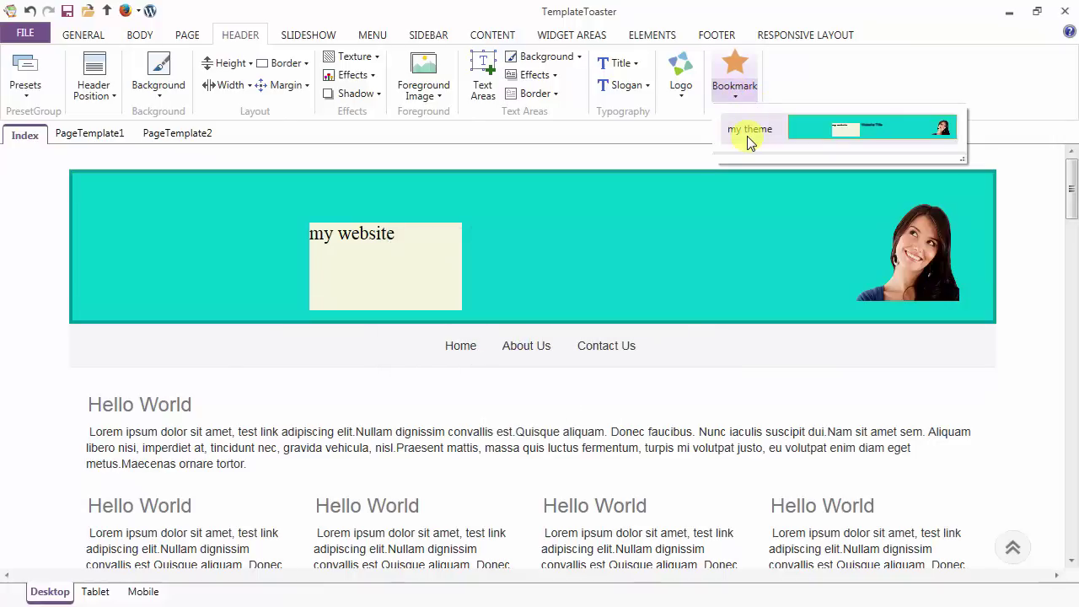
pyautogui.click(737, 88)
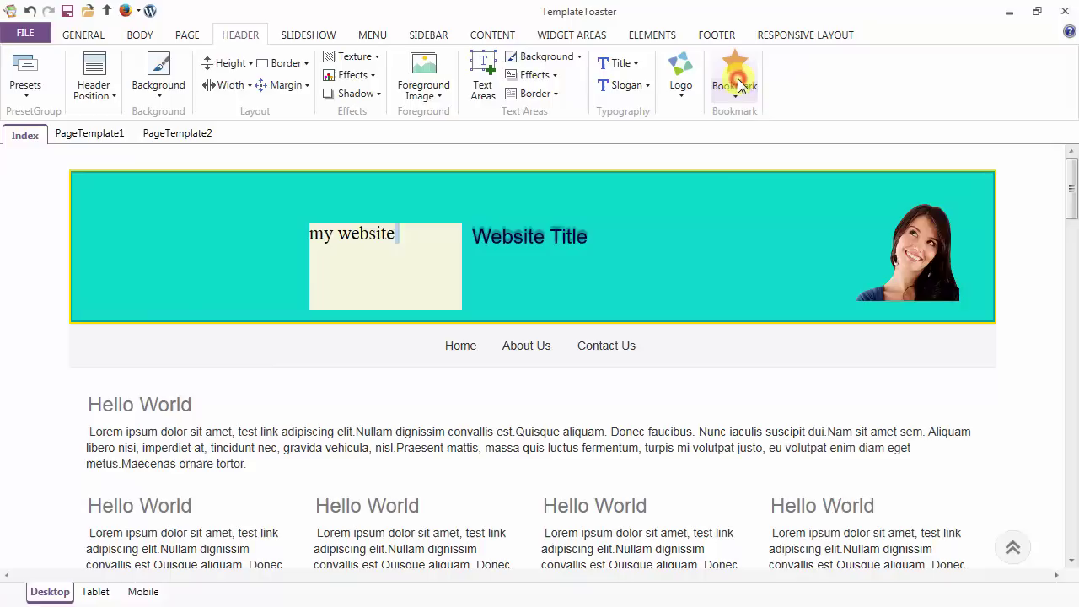